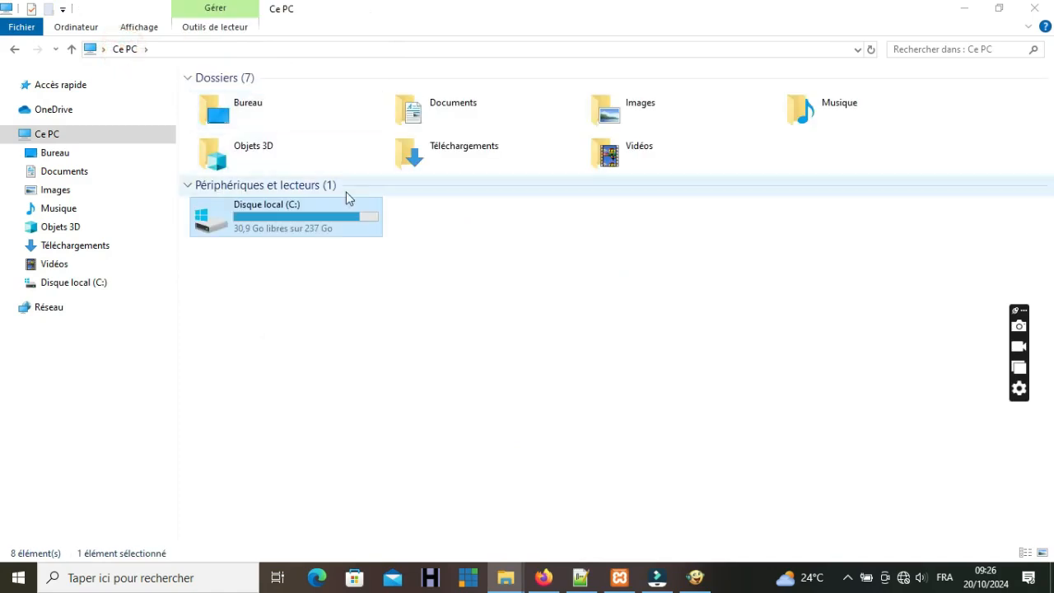
- Open the local disk C: and show its full path in the address bar
double_click(252, 210)
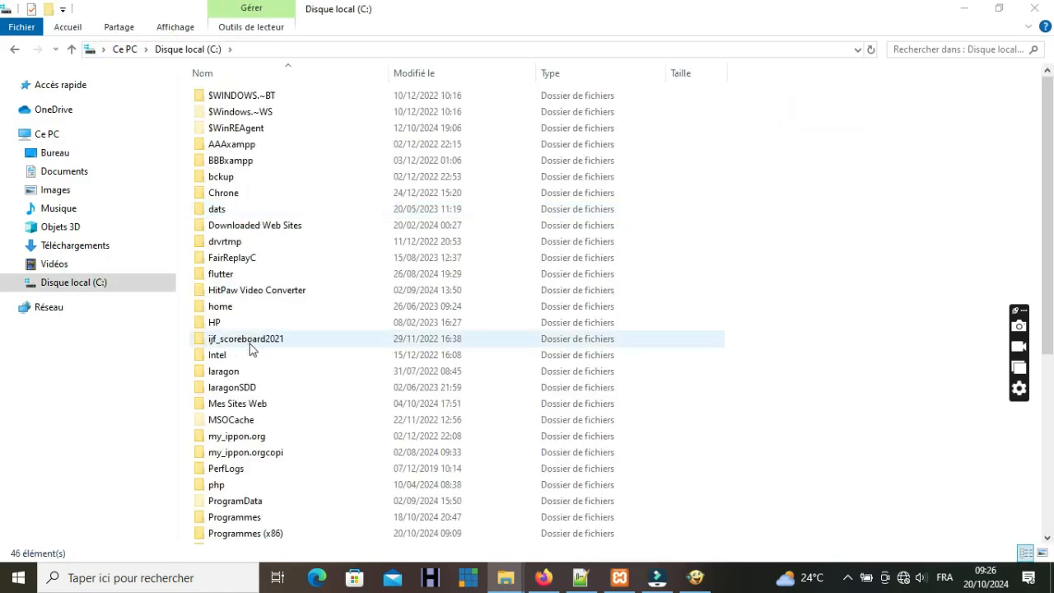
click(271, 49)
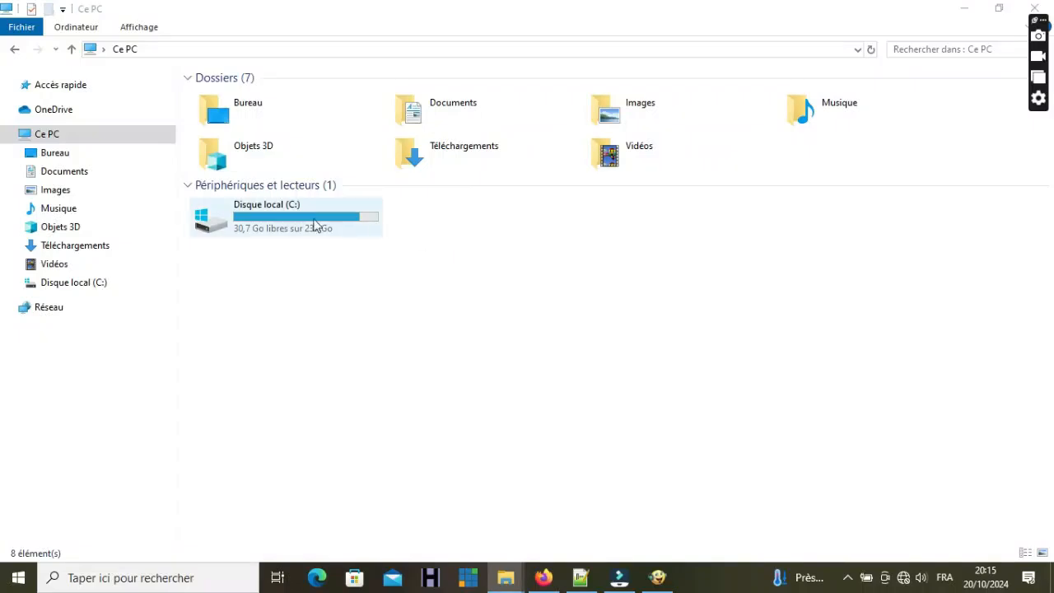
- Select the local disk C: in File Explorer's Ce PC view
click(311, 224)
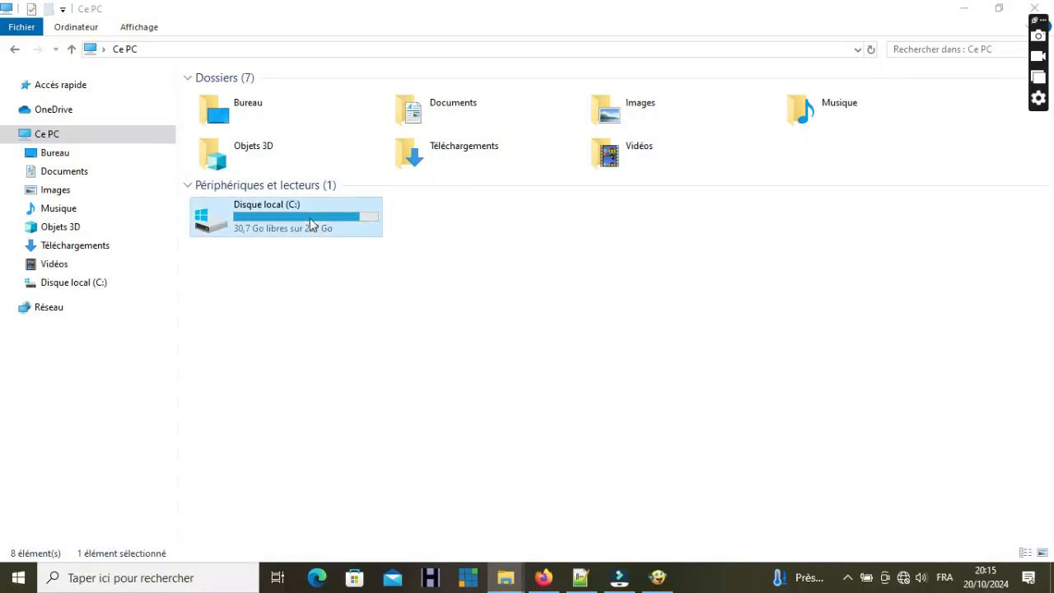
- Open config.txt from C:\ijf_scoreboard2021 in Notepad
double_click(312, 224)
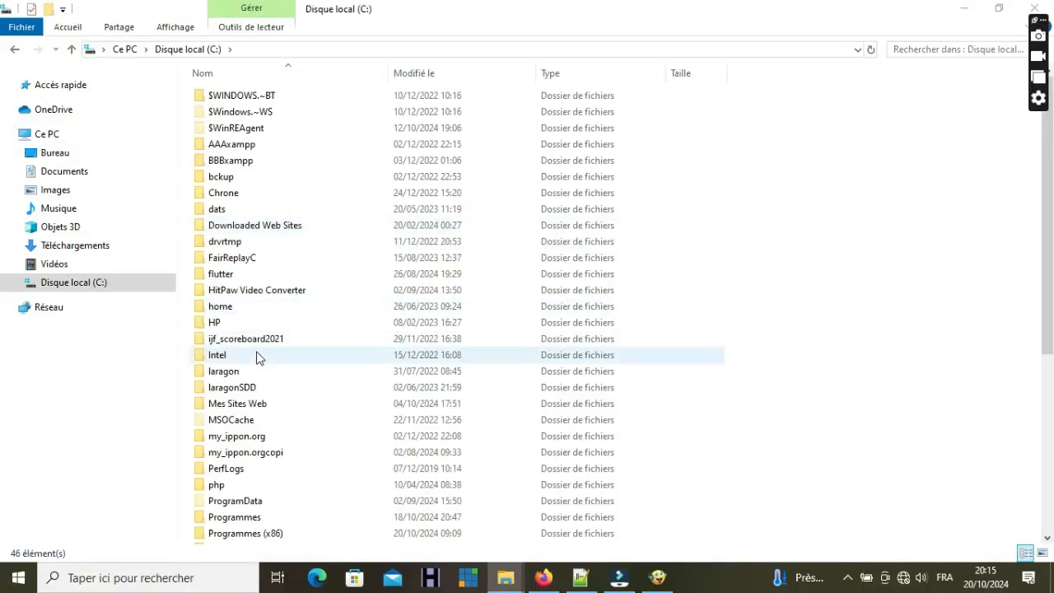
double_click(257, 340)
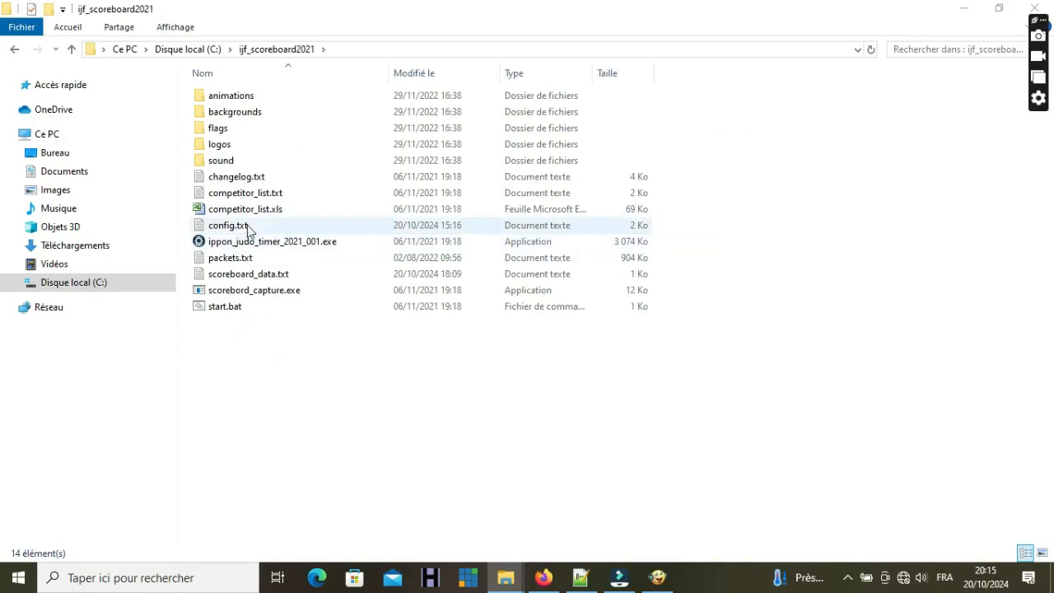
double_click(240, 226)
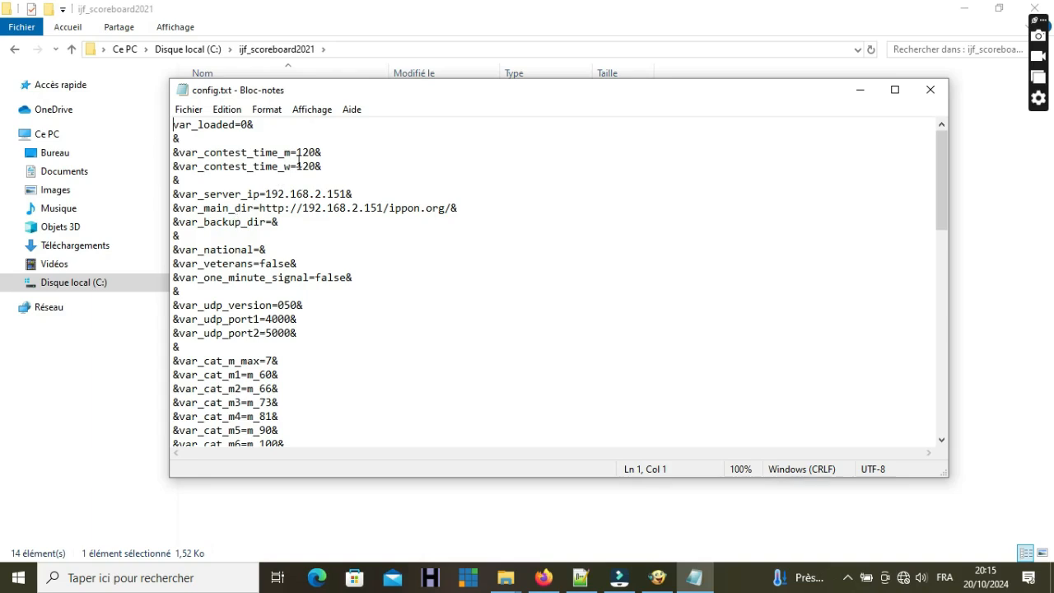
- Change var_contest_time_m and var_contest_time_w from 120 to 240
drag(297, 152, 315, 152)
click(310, 152)
key(BackSpace)
key(BackSpace)
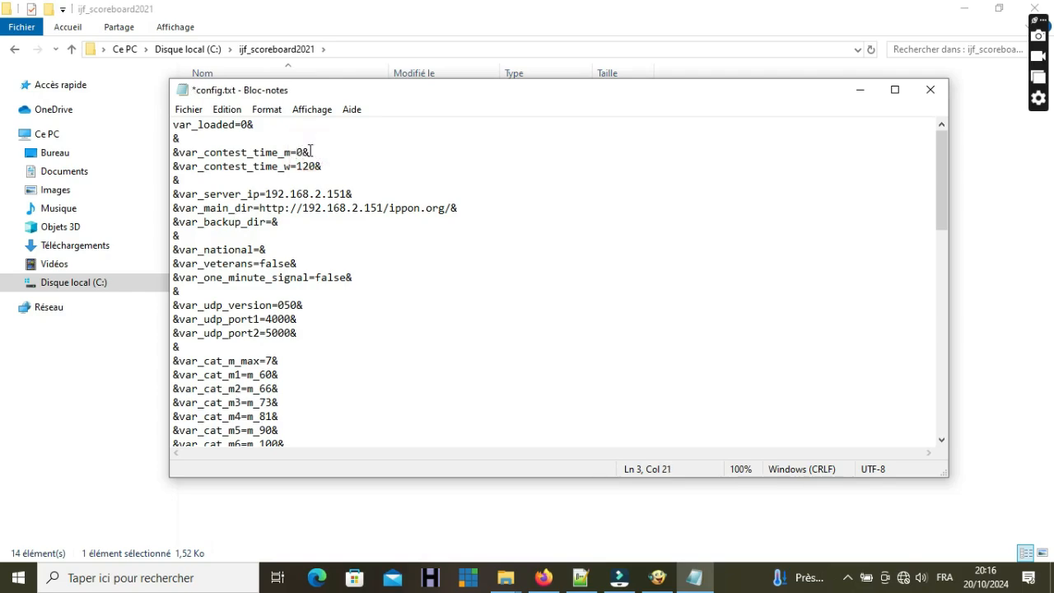
text(24)
key(BackSpace)
key(BackSpace)
drag(297, 166, 318, 164)
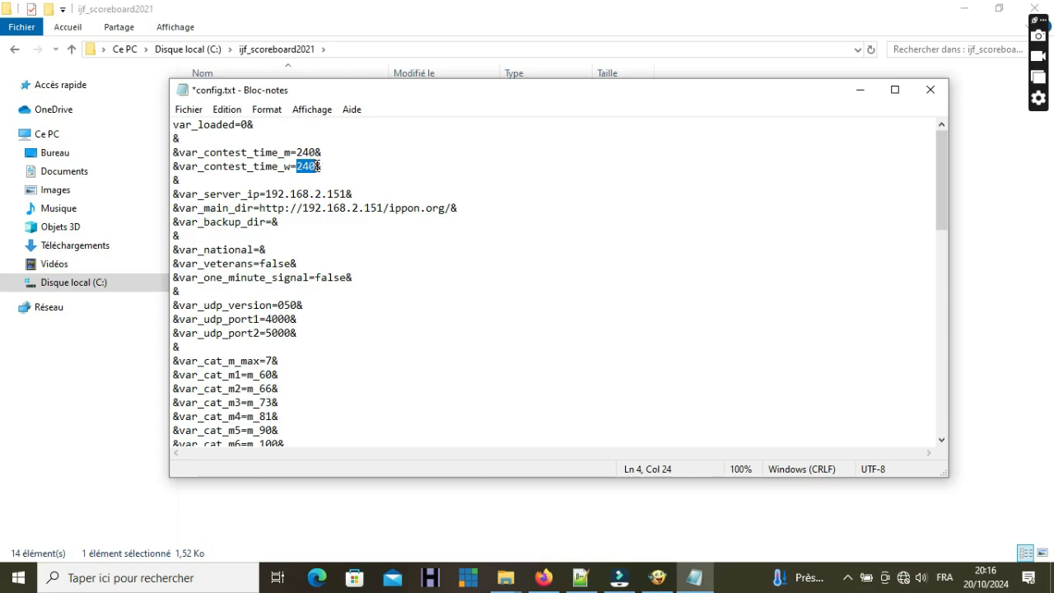
drag(296, 153, 313, 150)
click(310, 166)
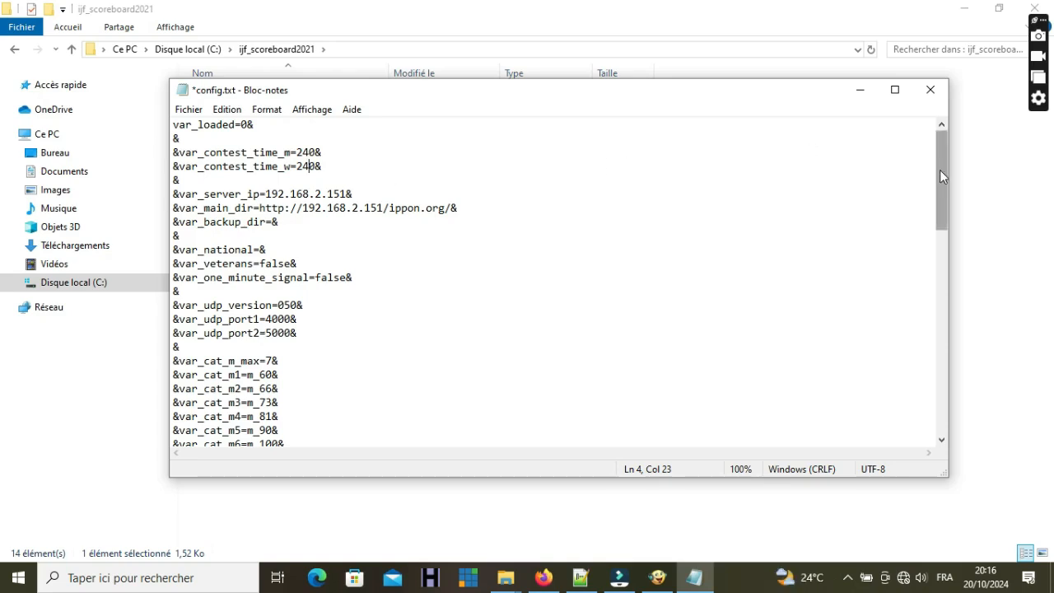
drag(940, 170, 945, 239)
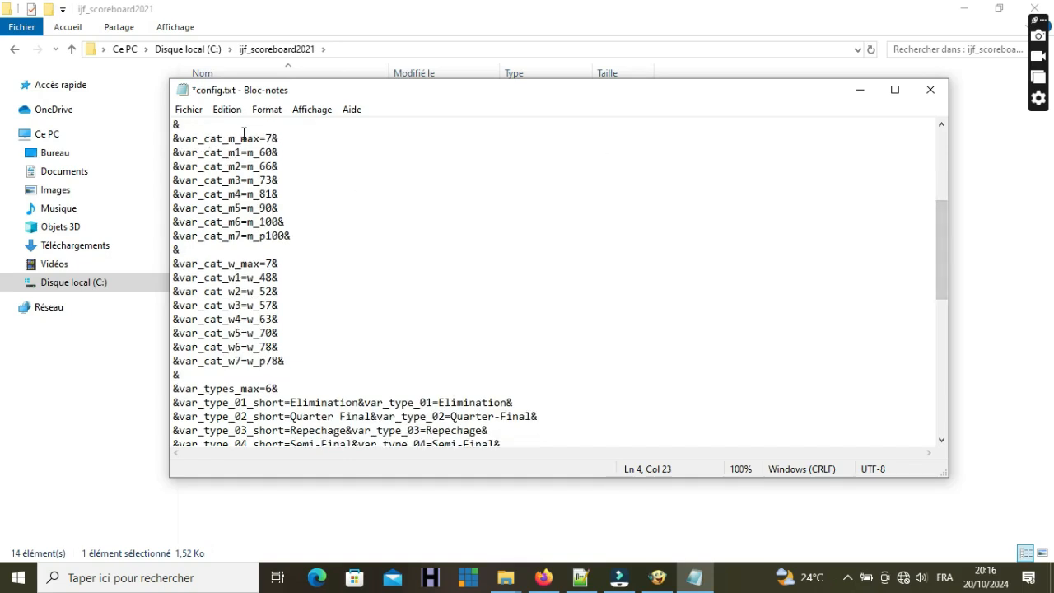
drag(273, 138, 267, 138)
click(280, 139)
drag(273, 152, 260, 236)
click(260, 236)
drag(178, 152, 273, 151)
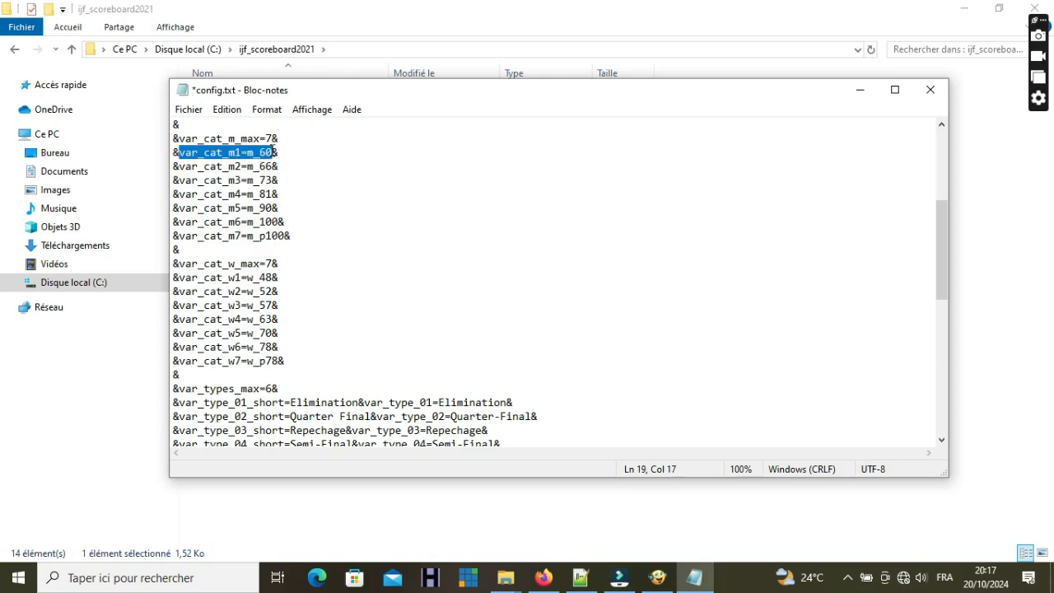
drag(179, 166, 273, 153)
click(271, 194)
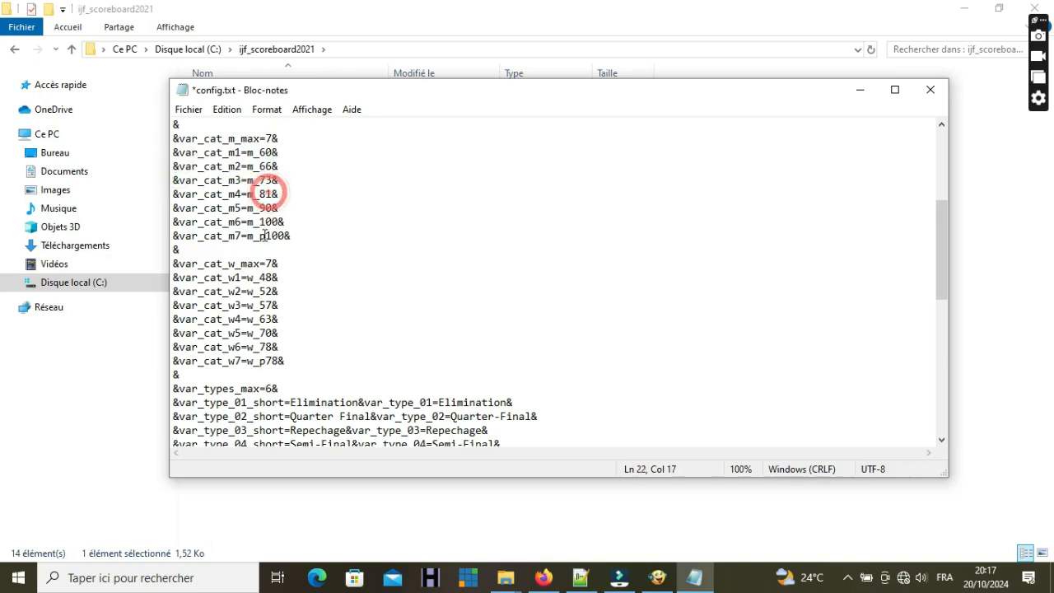
drag(264, 235, 260, 235)
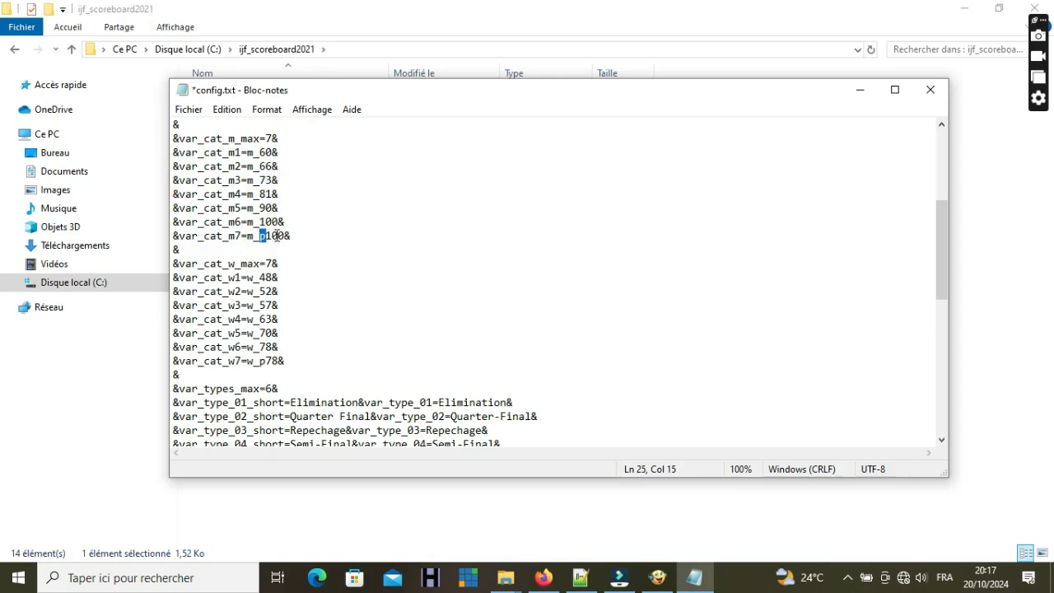
click(264, 360)
key(shift+Left)
- Review the women's category count of 7 and the -48 to -78 kg var_cat_w lines
drag(277, 264, 267, 265)
drag(178, 266, 175, 264)
click(305, 265)
drag(280, 264, 173, 265)
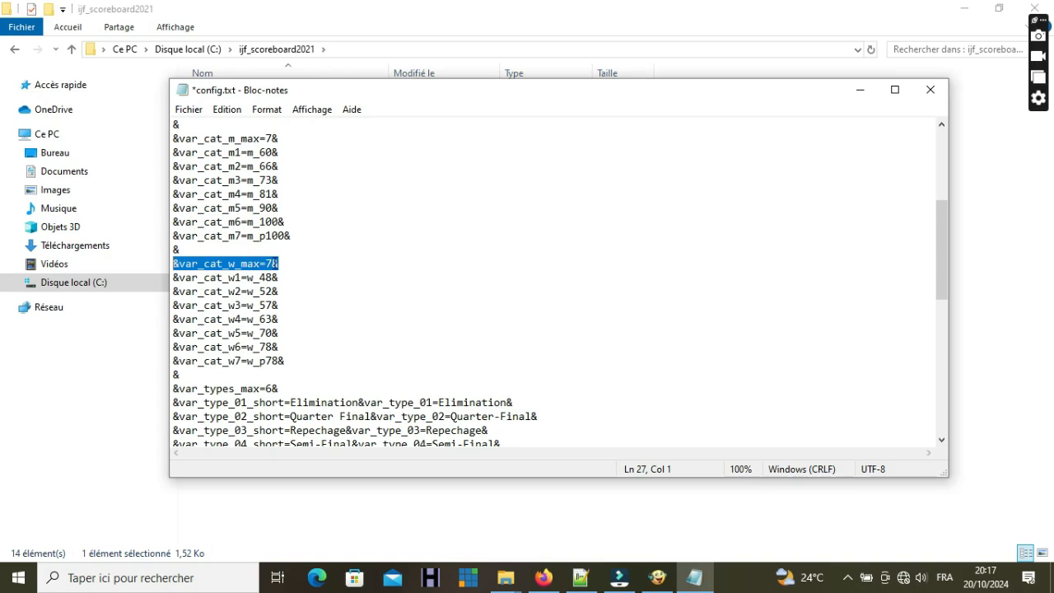
drag(275, 264, 267, 263)
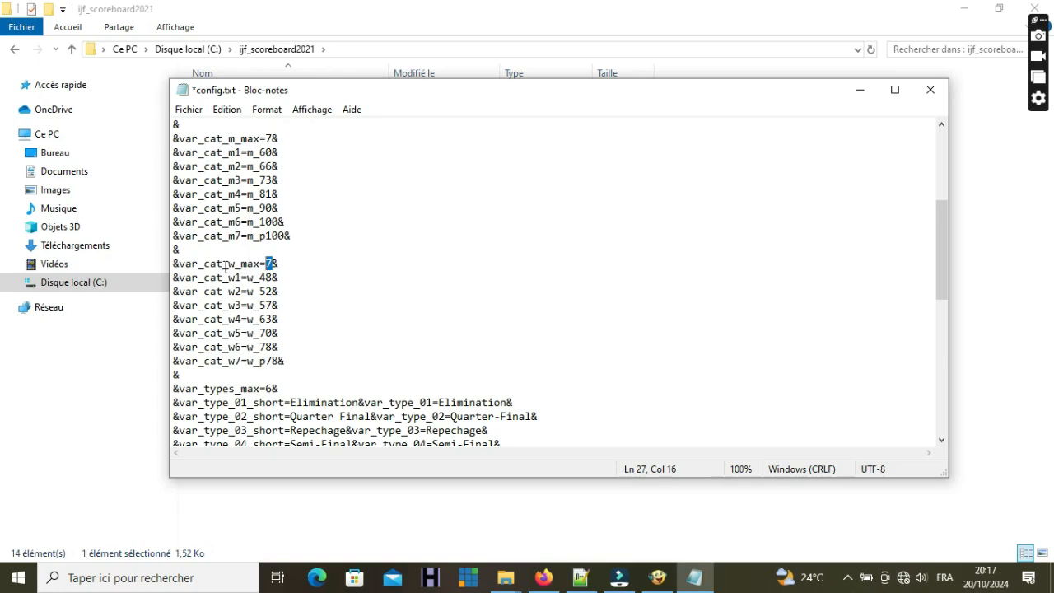
click(273, 278)
click(273, 291)
click(272, 305)
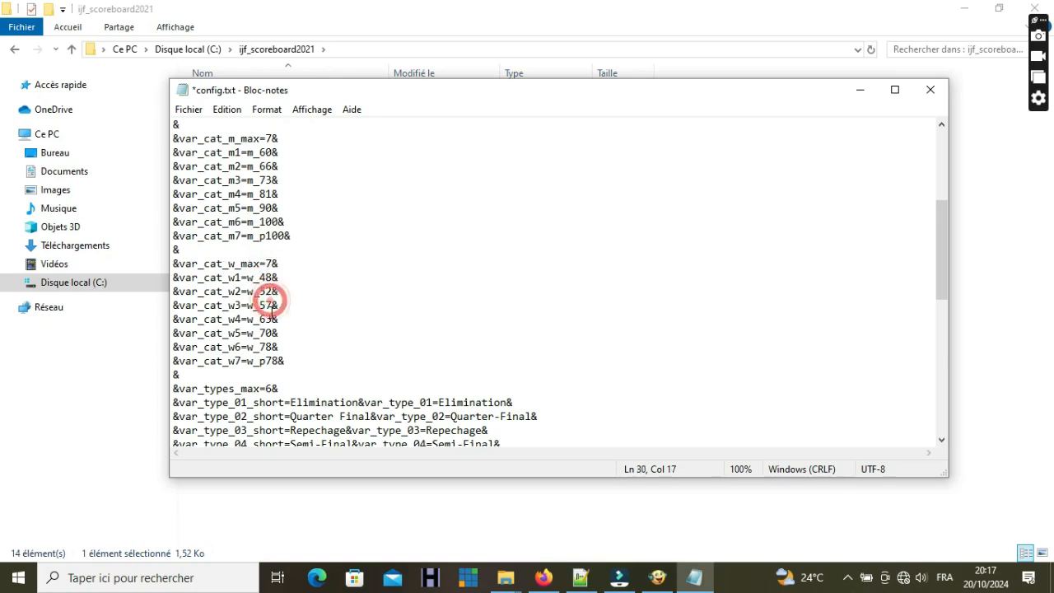
click(273, 319)
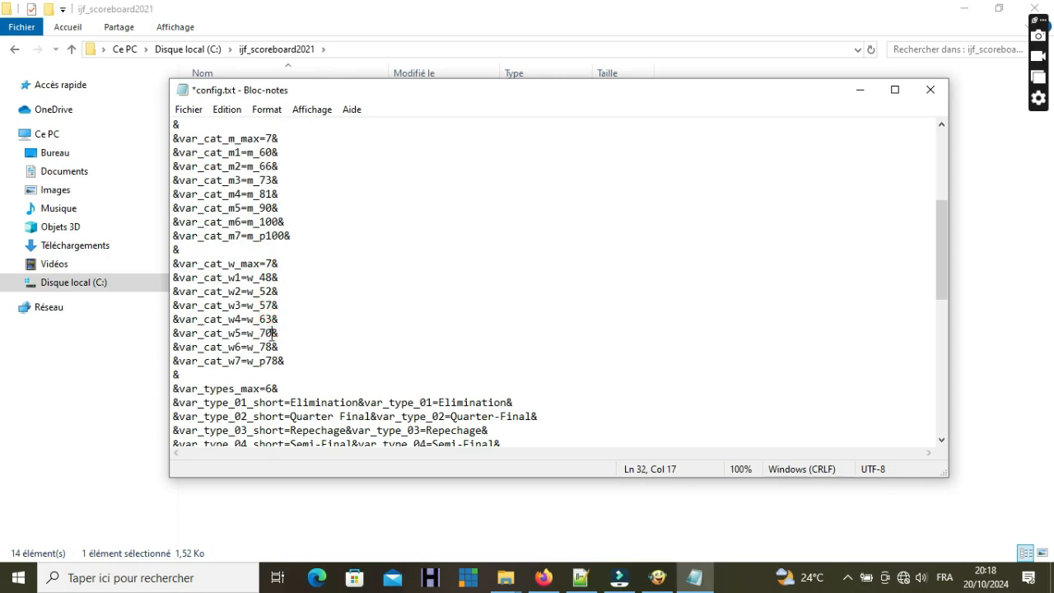
click(272, 332)
click(273, 347)
- Save config.txt and close Notepad
click(188, 117)
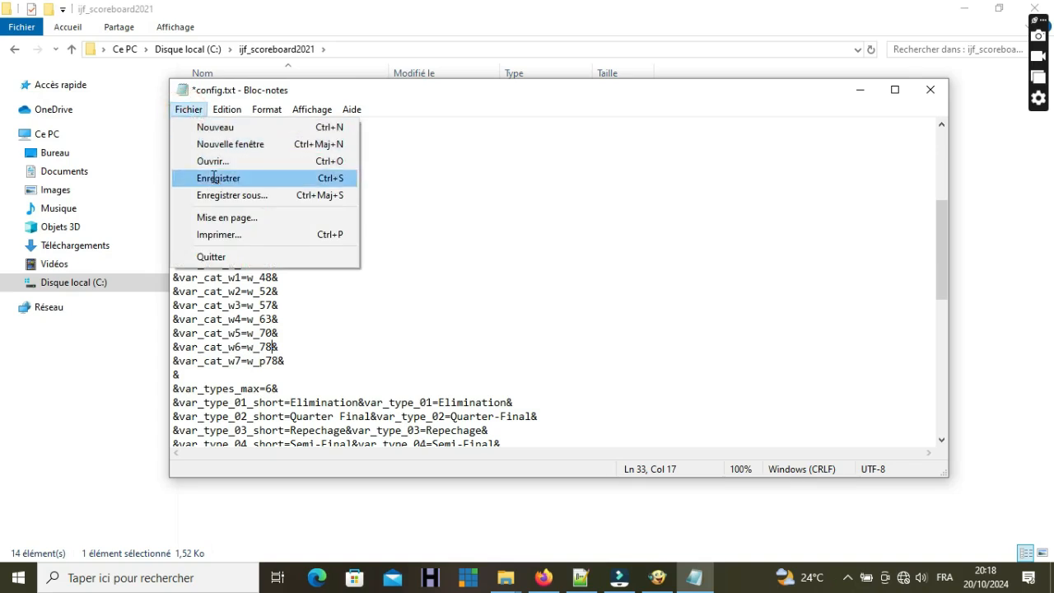
click(214, 179)
click(926, 93)
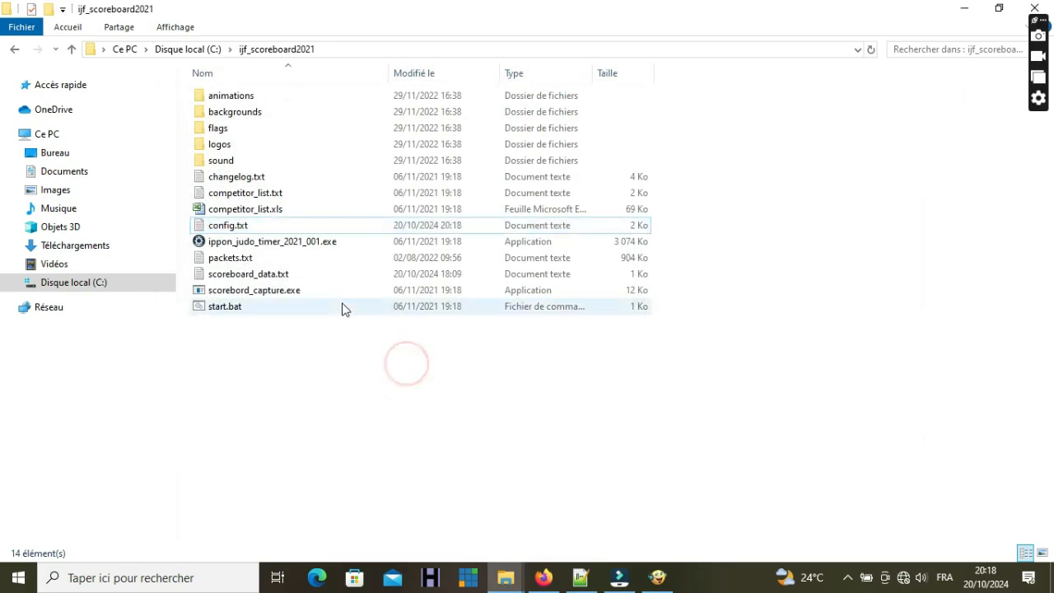
- Launch ippon_judo_timer_2021_001.exe and open the scoreboard settings
mouse_move(287, 251)
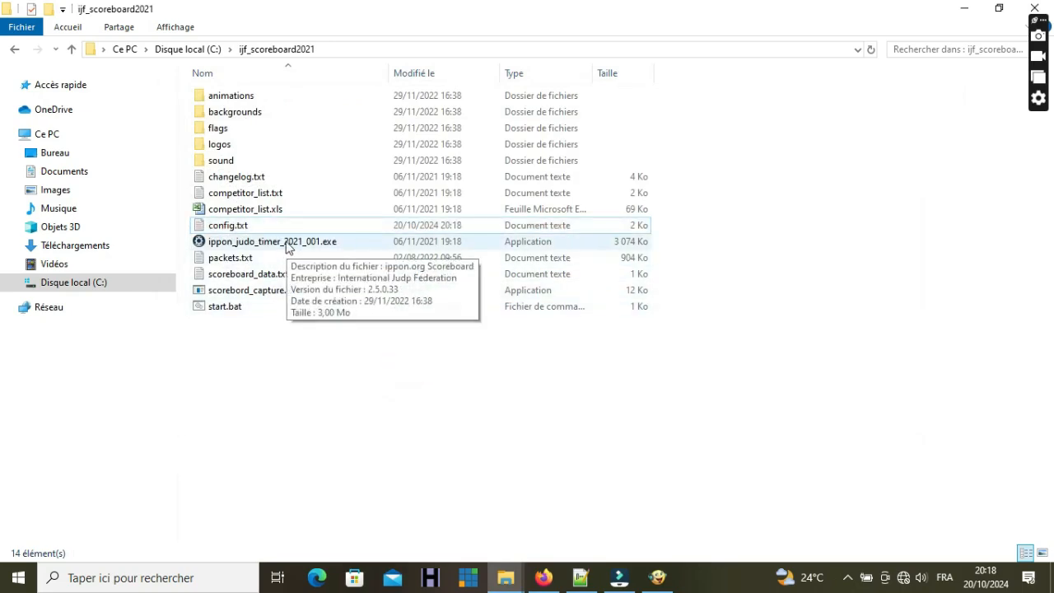
double_click(227, 249)
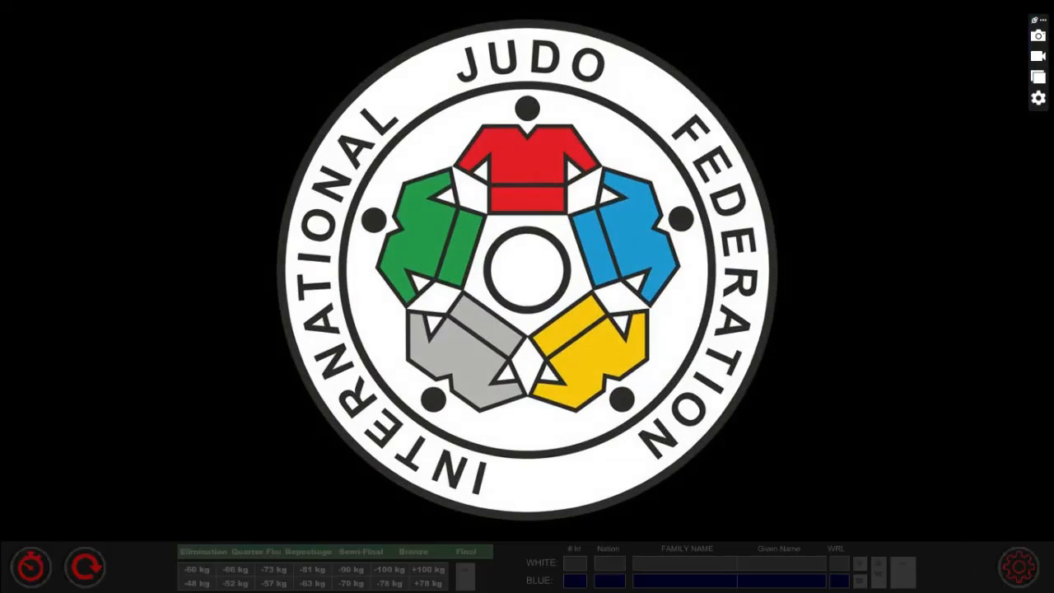
click(1021, 568)
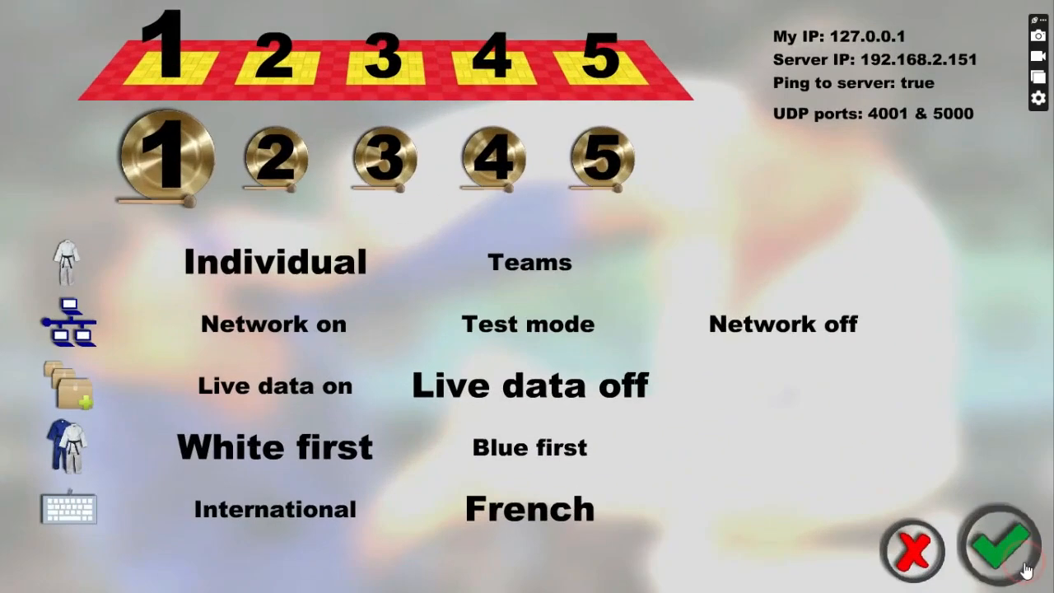
- Try mats 2 through 5, then assign the scoreboard to mat 1
click(170, 51)
click(383, 56)
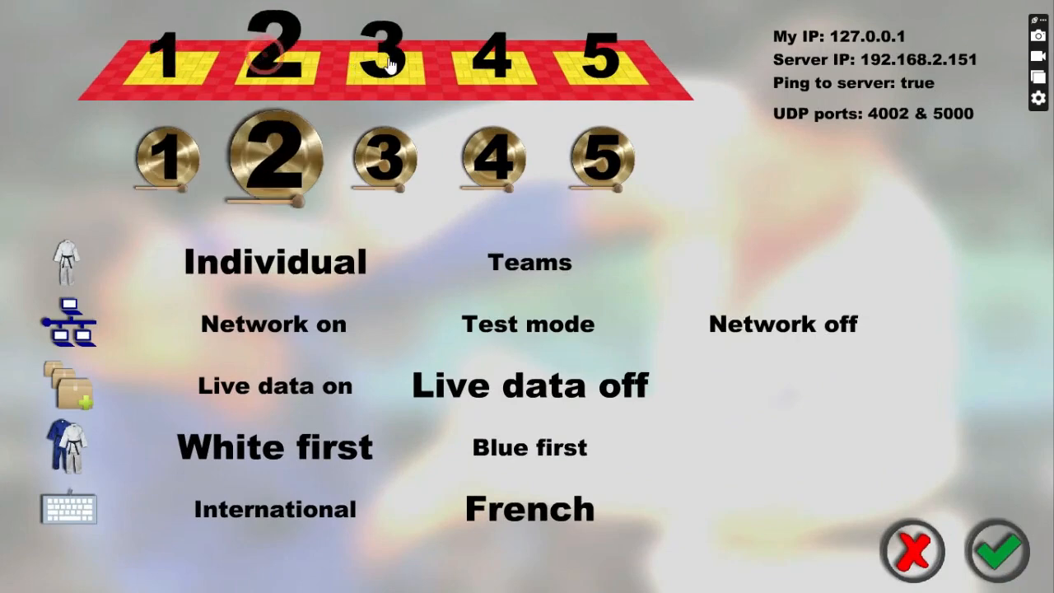
click(490, 51)
click(599, 51)
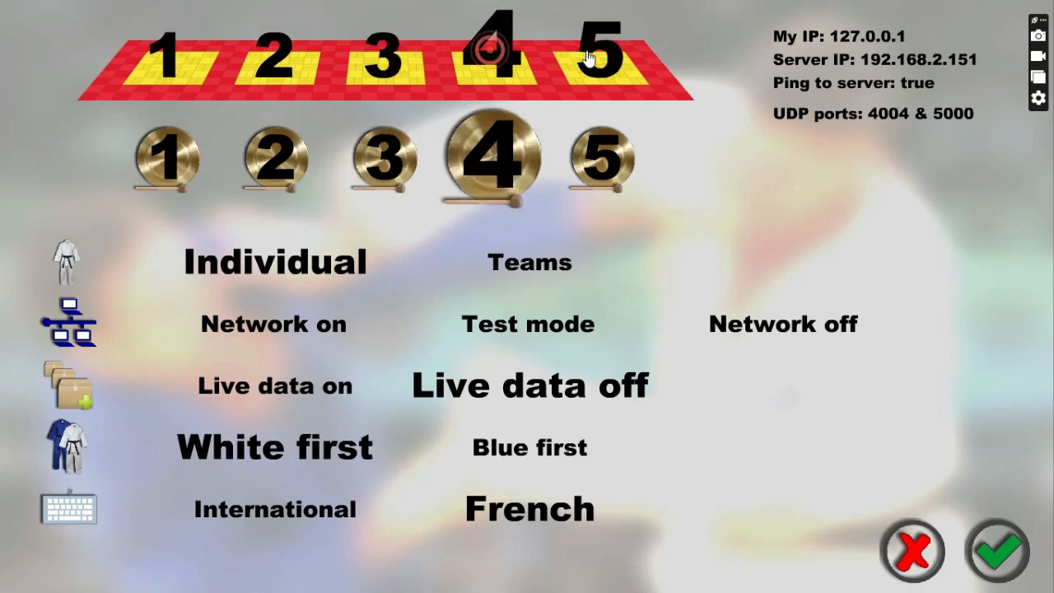
click(165, 58)
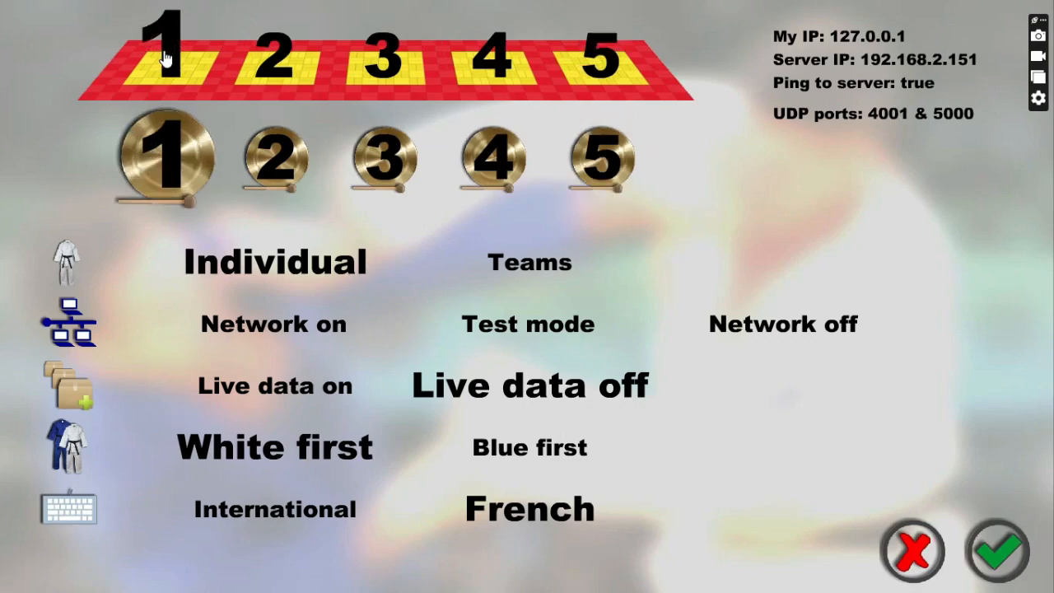
- Audition gong sounds 2 to 5 and settle on gong sound 1
click(258, 154)
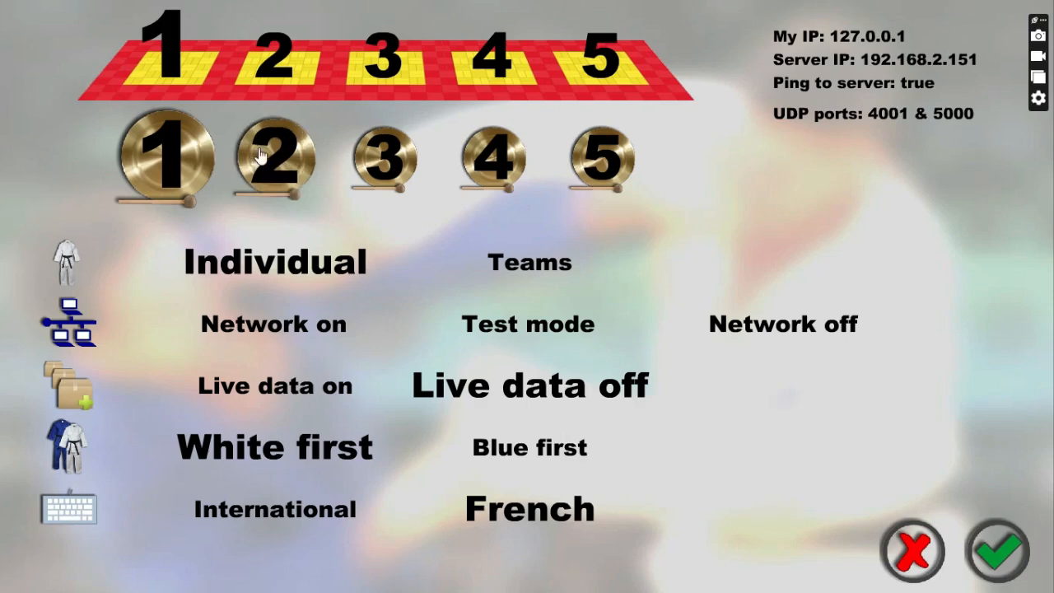
click(381, 155)
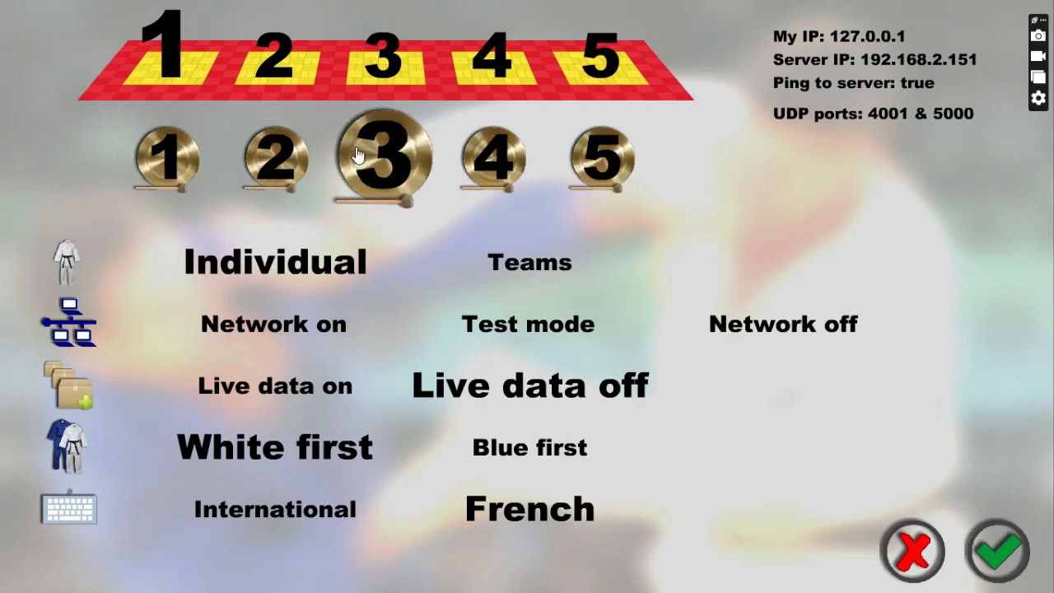
click(476, 156)
click(596, 153)
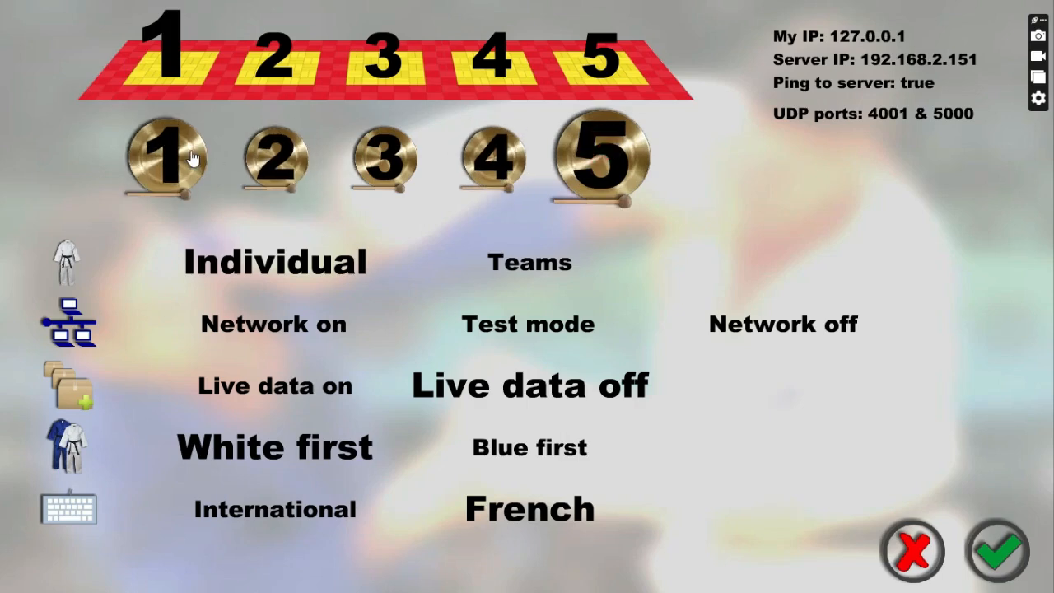
click(276, 156)
click(370, 160)
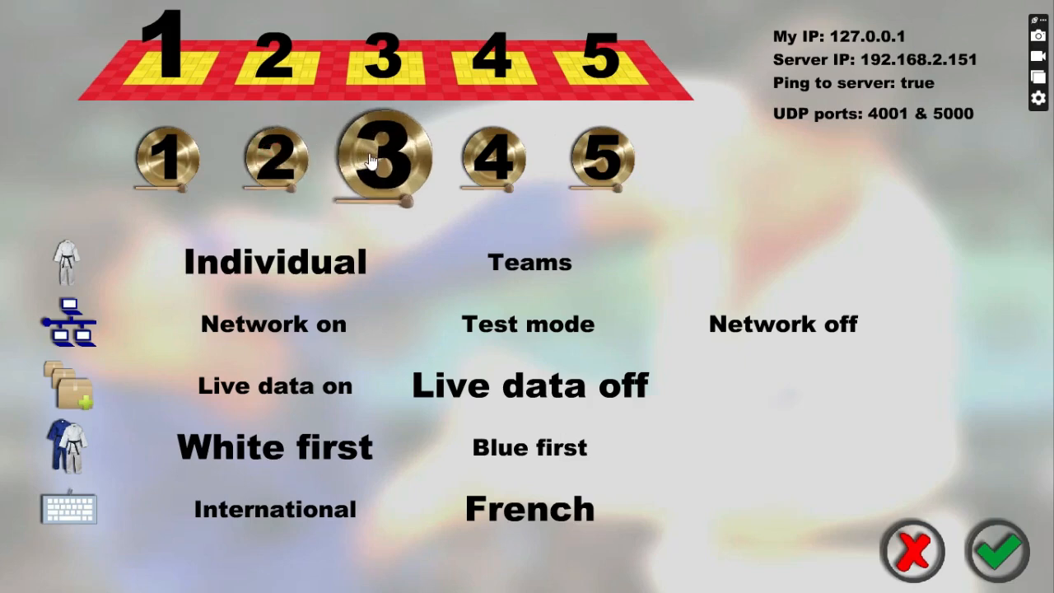
click(170, 175)
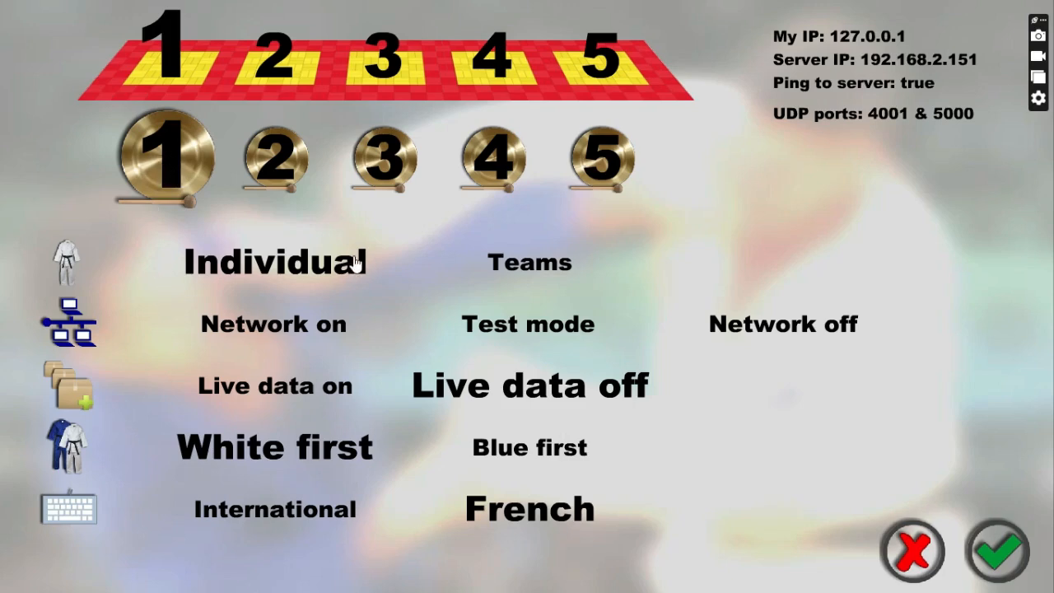
- Toggle Teams mode and back, keeping the competition Individual
click(516, 263)
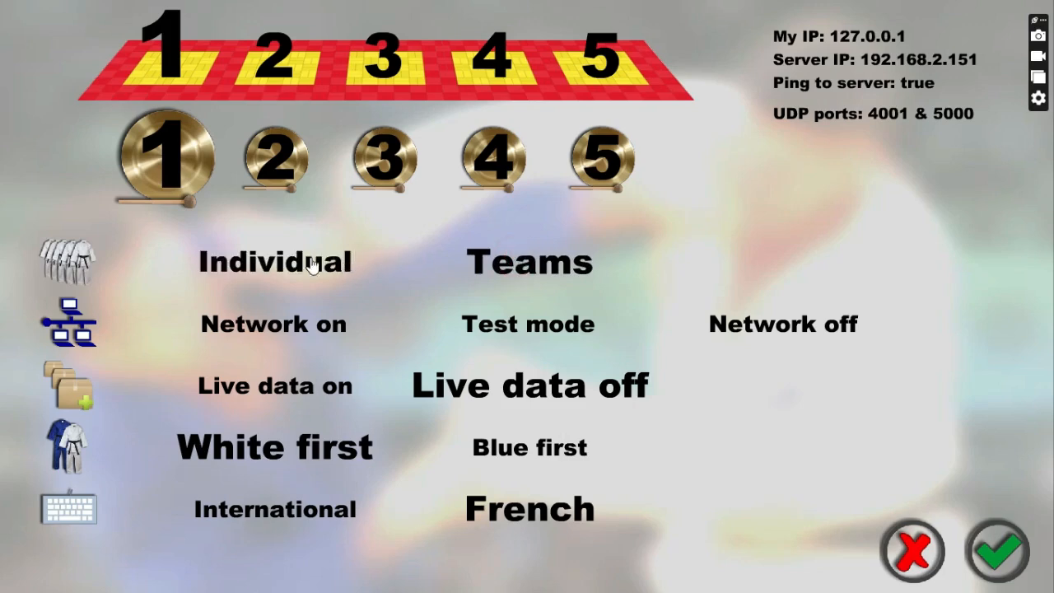
click(280, 266)
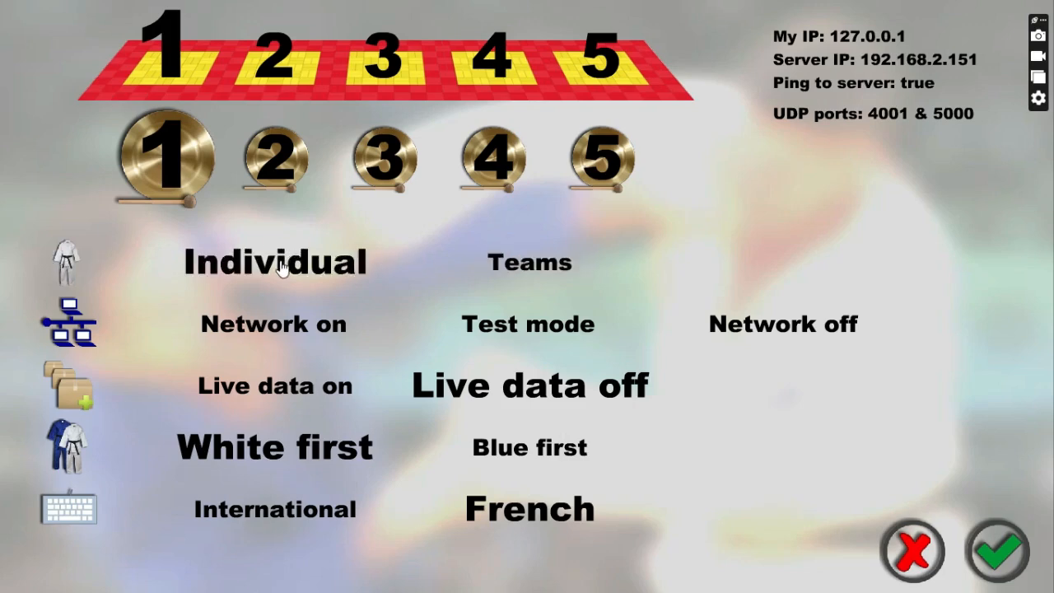
click(503, 264)
click(266, 262)
- Cycle the network through on, test and off, leaving it off
click(280, 324)
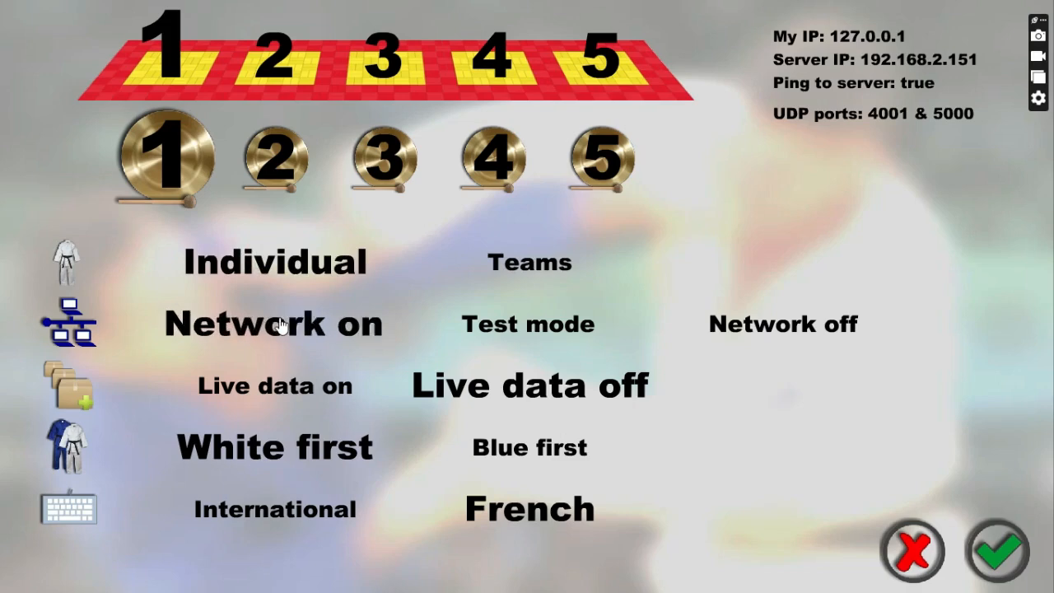
click(494, 326)
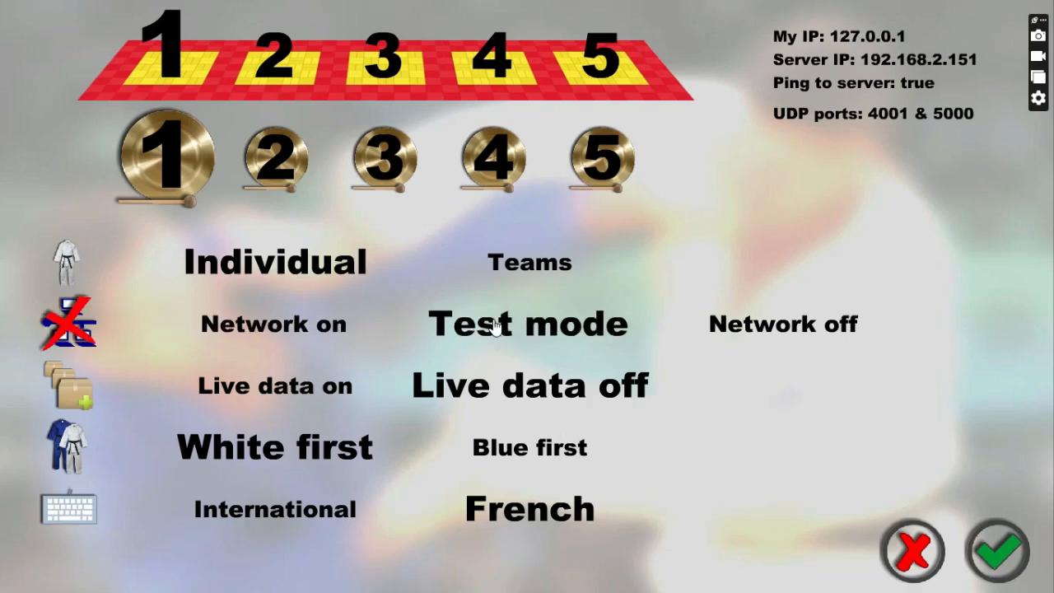
click(747, 322)
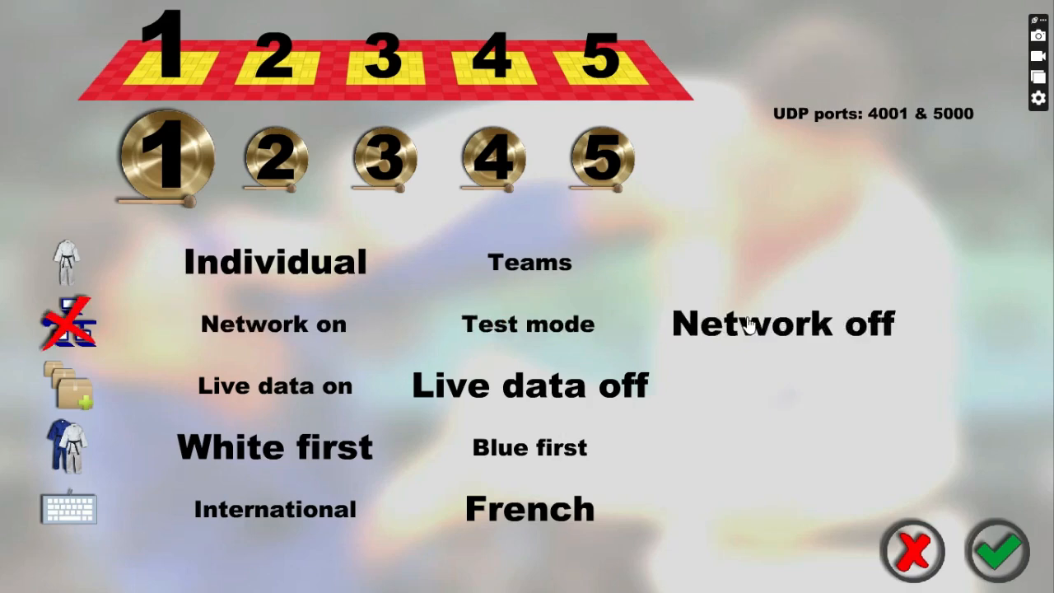
click(344, 328)
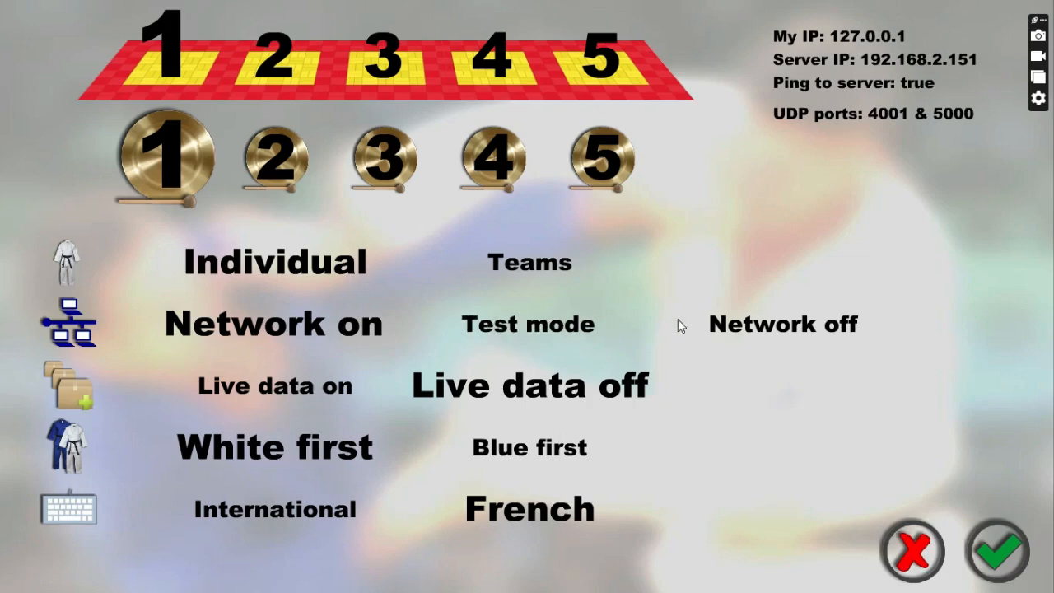
click(741, 325)
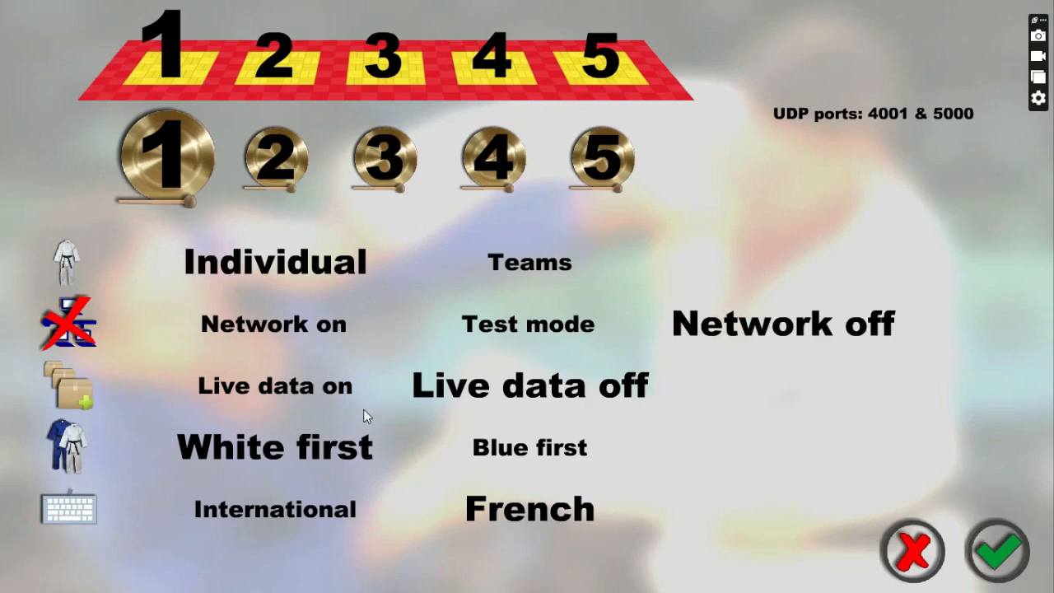
- Toggle live data on and off, ending with live data off
click(272, 394)
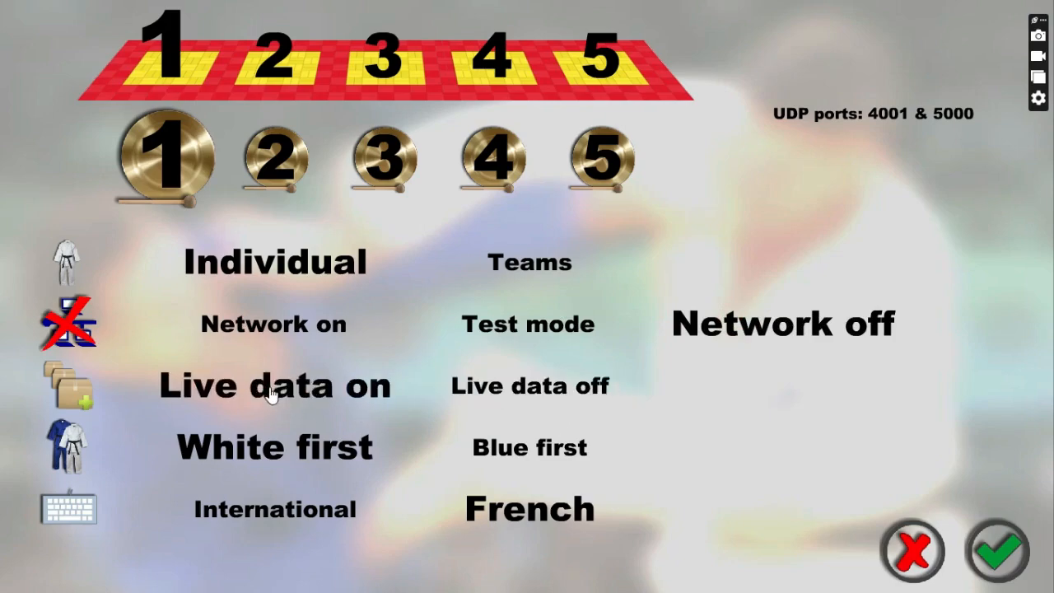
click(471, 392)
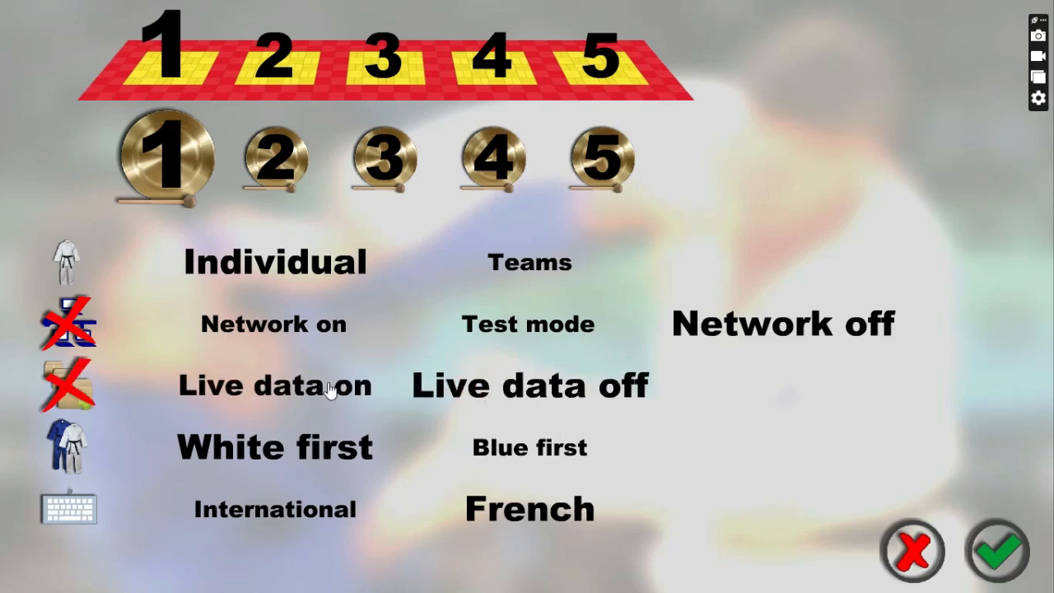
click(272, 392)
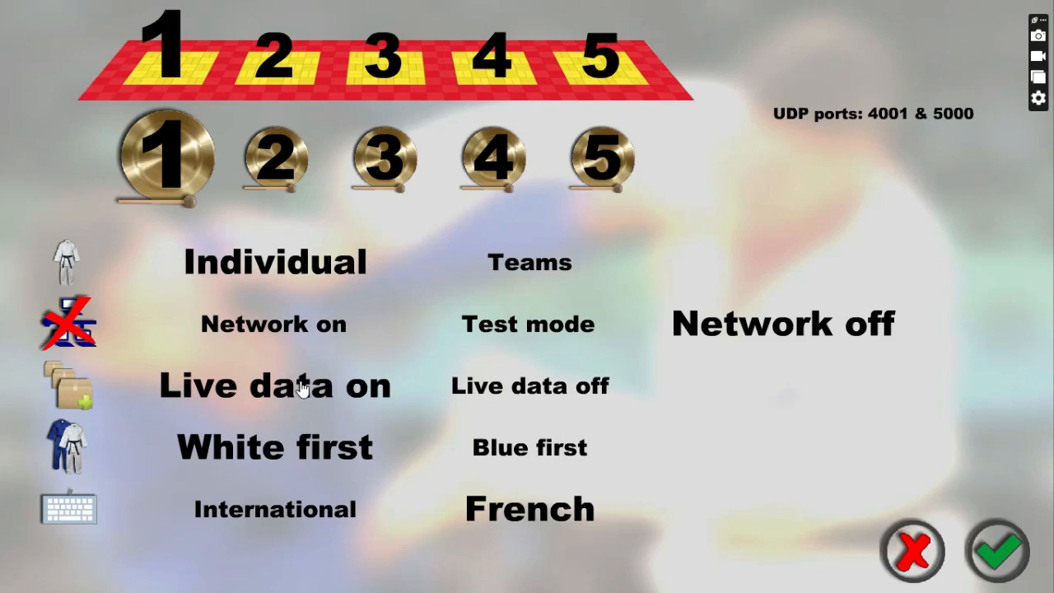
click(488, 389)
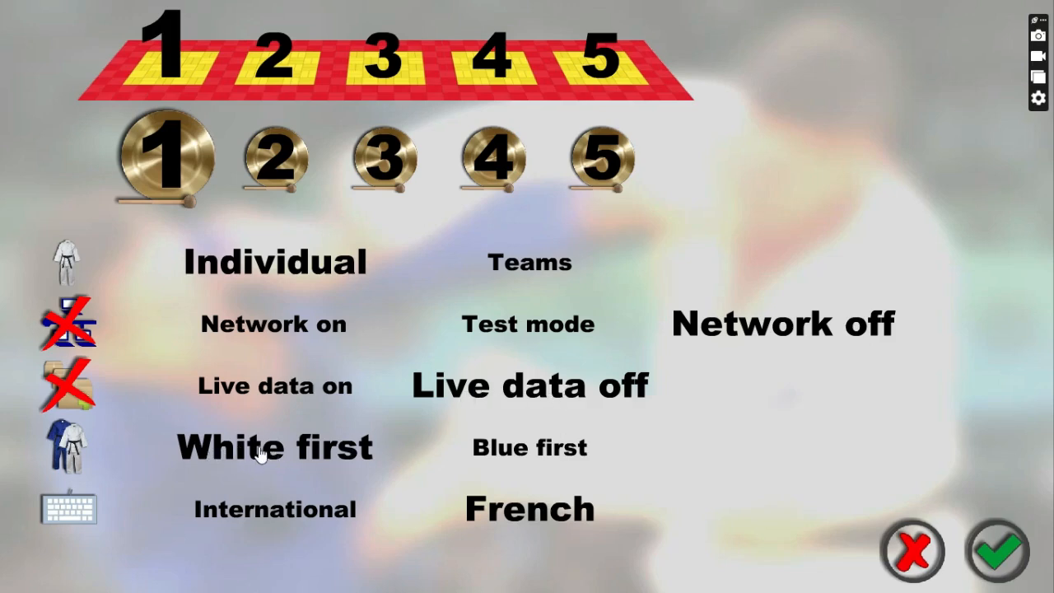
- Keep White first, choose the French AZERTY keyboard layout, and confirm the settings
click(493, 451)
click(321, 441)
click(252, 513)
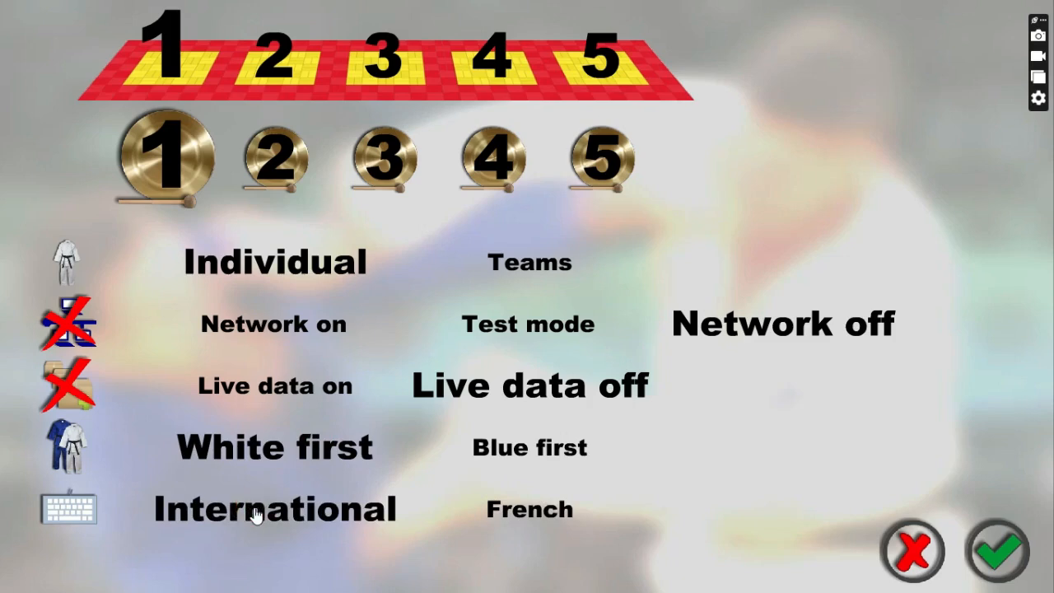
click(496, 515)
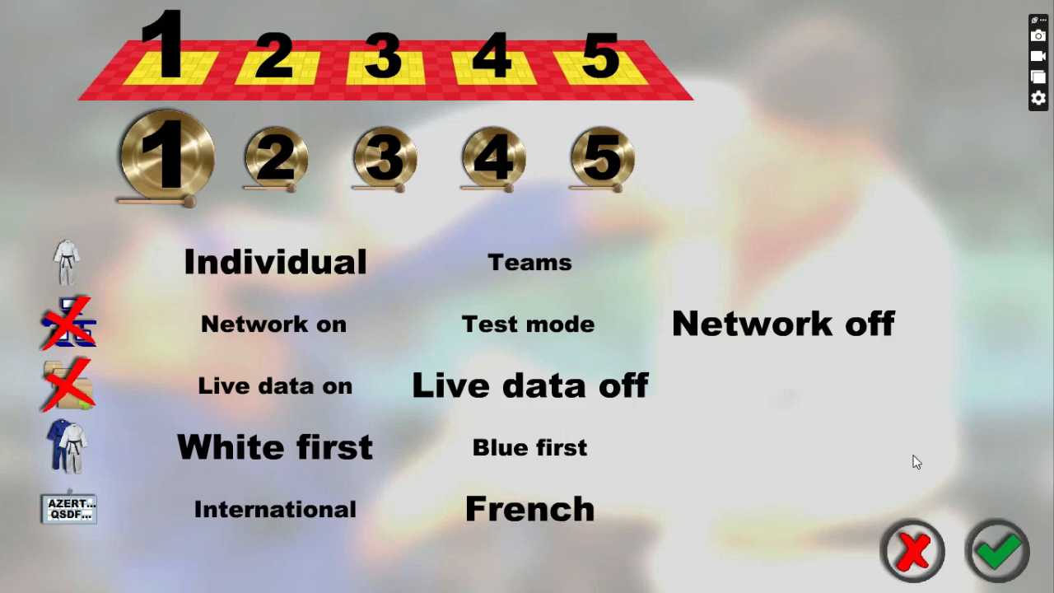
click(1003, 543)
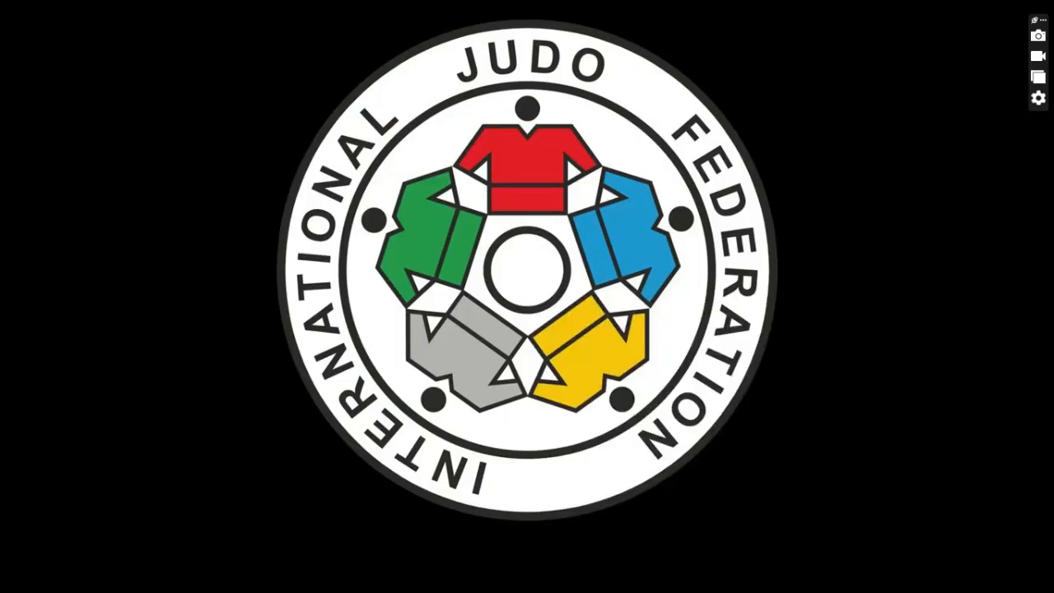
mouse_move(524, 583)
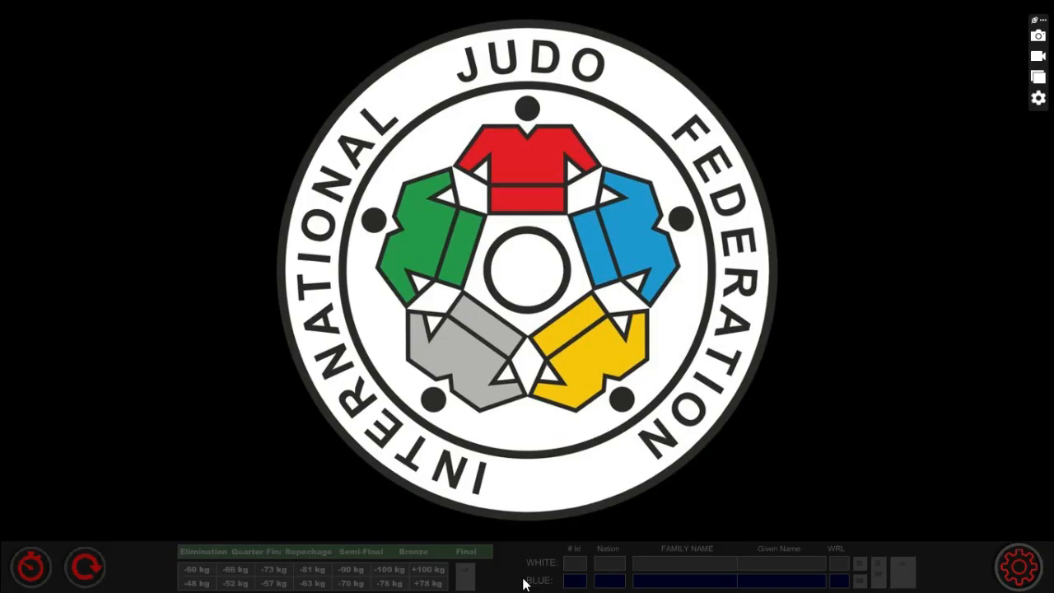
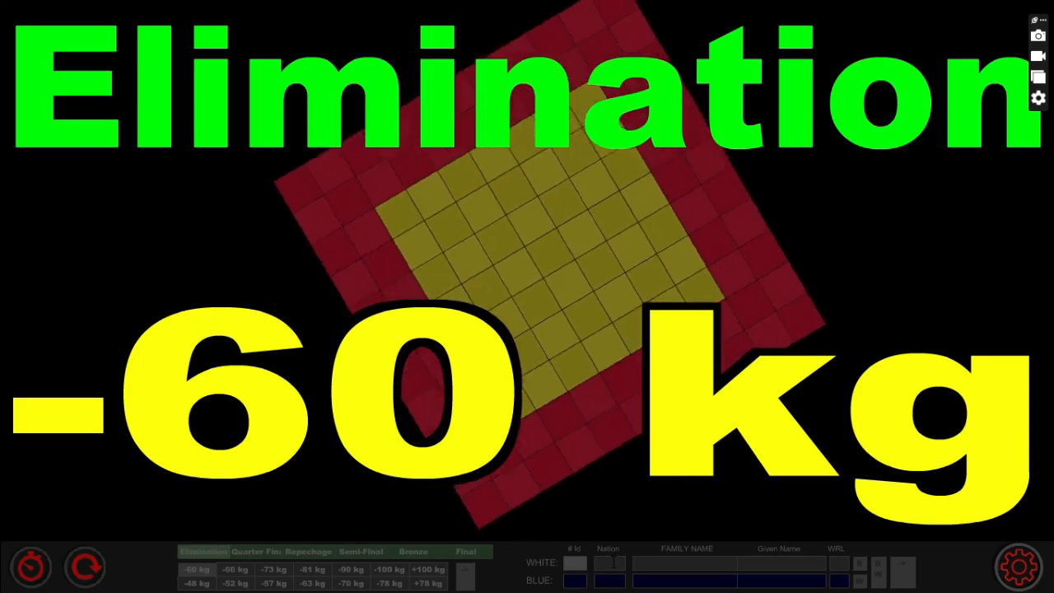
- Enter nation PTH and the white competitor's family and given names
click(612, 562)
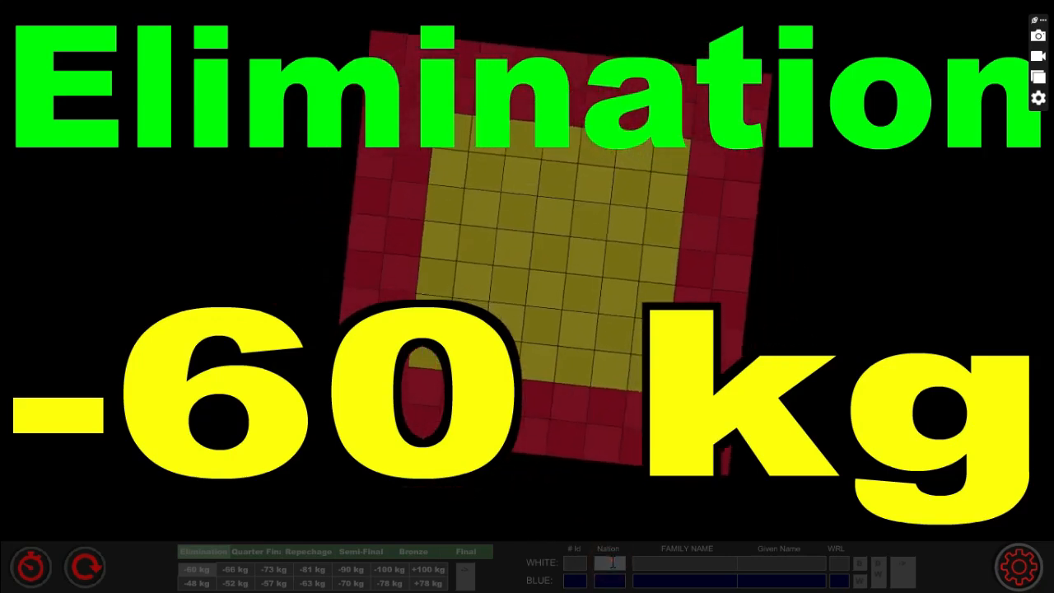
text(PT)
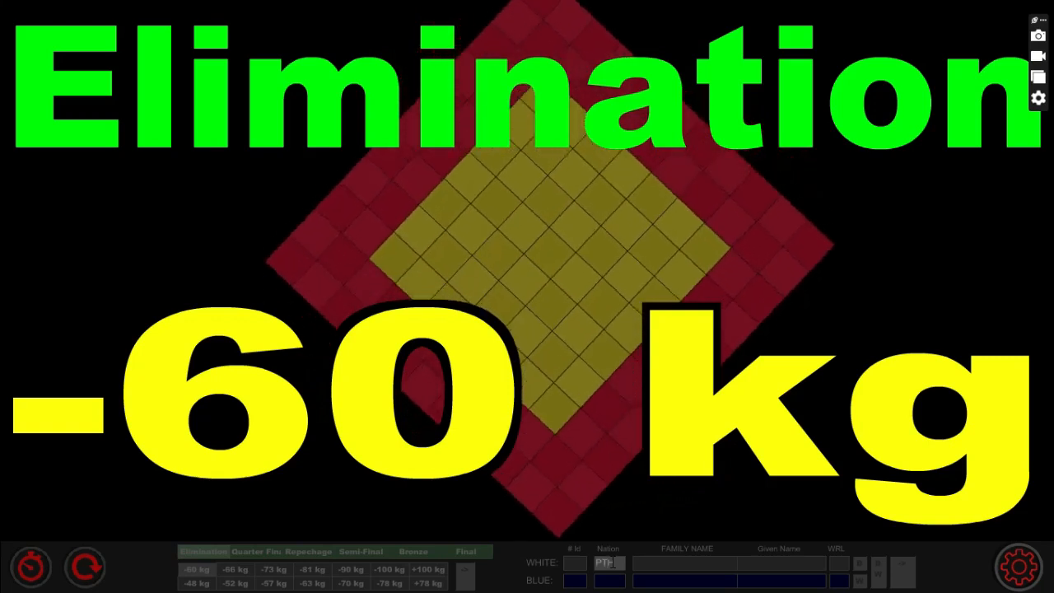
text(H)
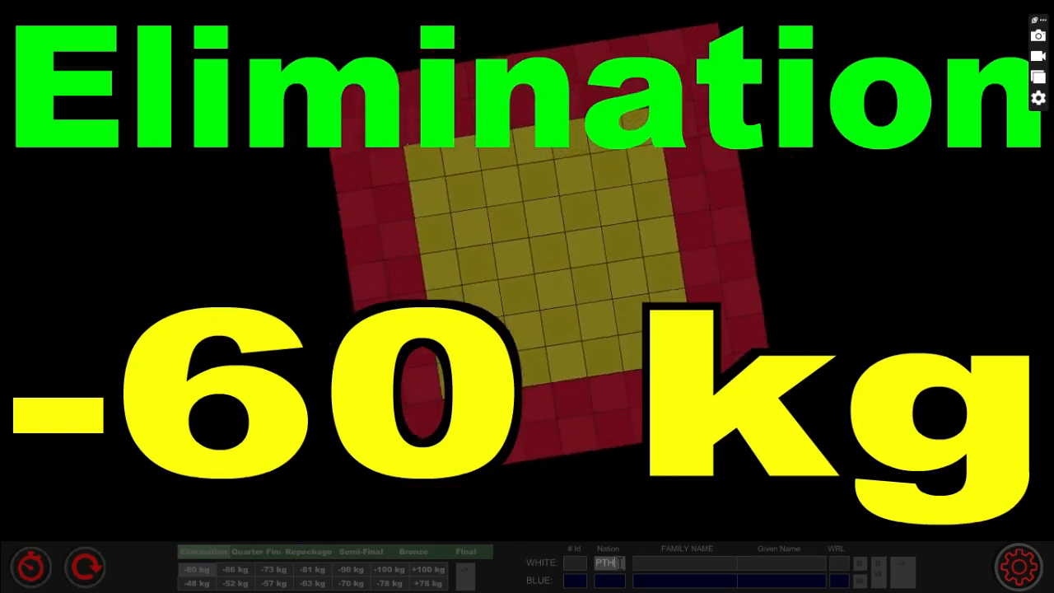
double_click(617, 563)
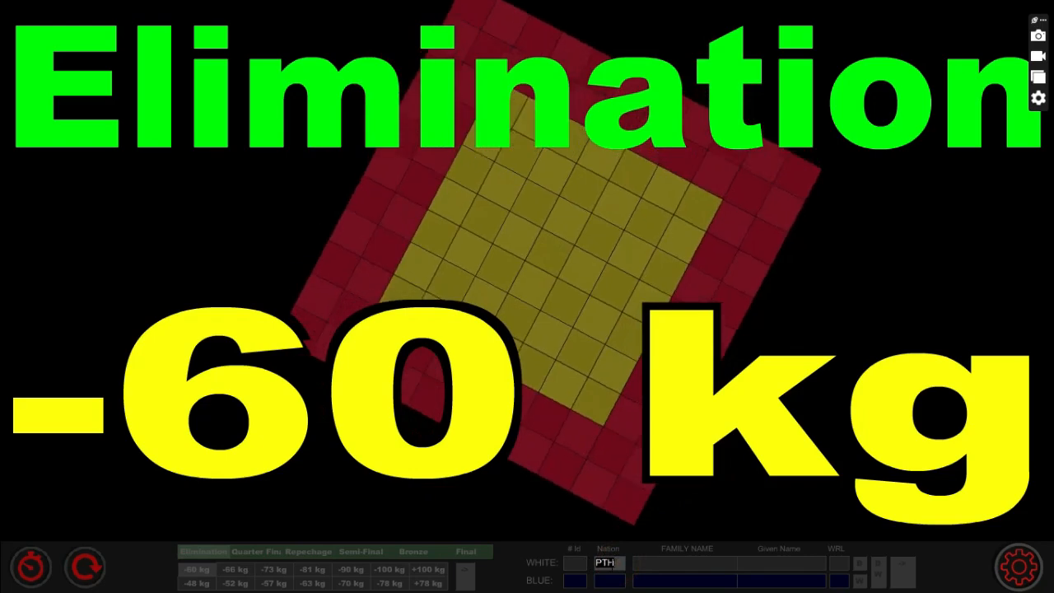
click(618, 559)
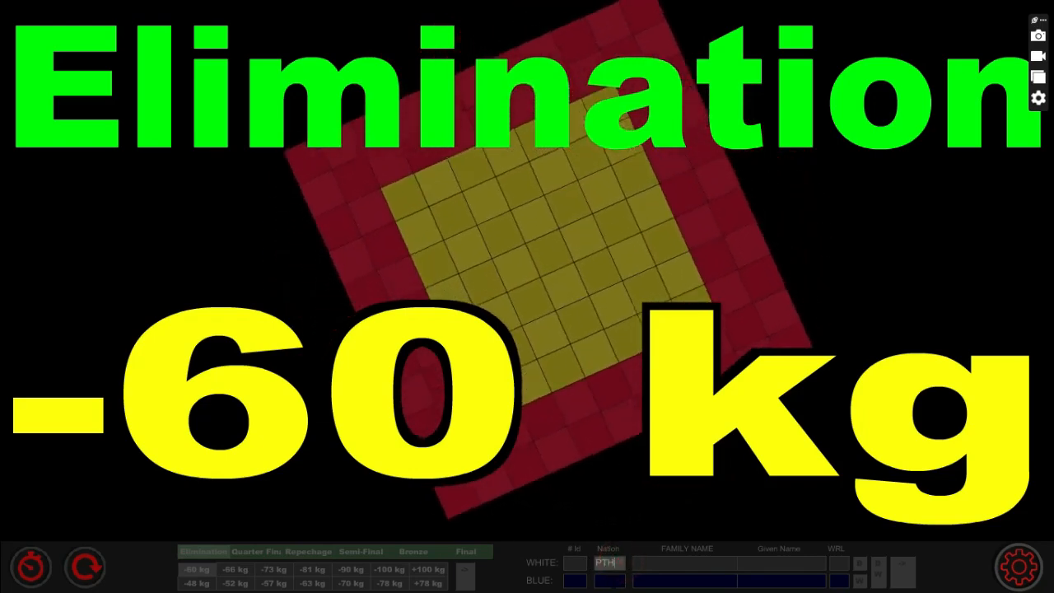
click(612, 579)
click(657, 563)
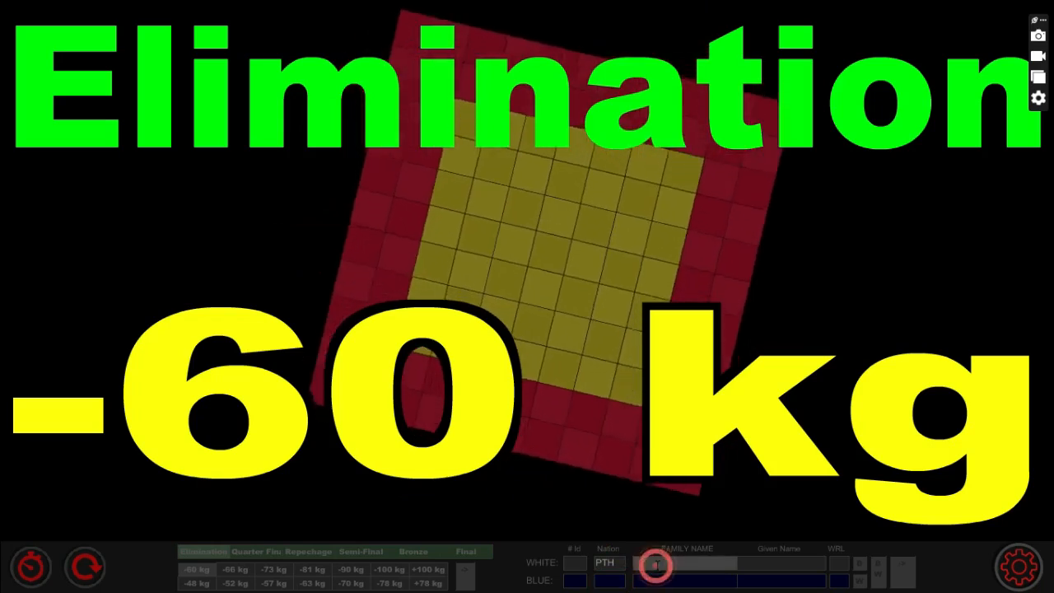
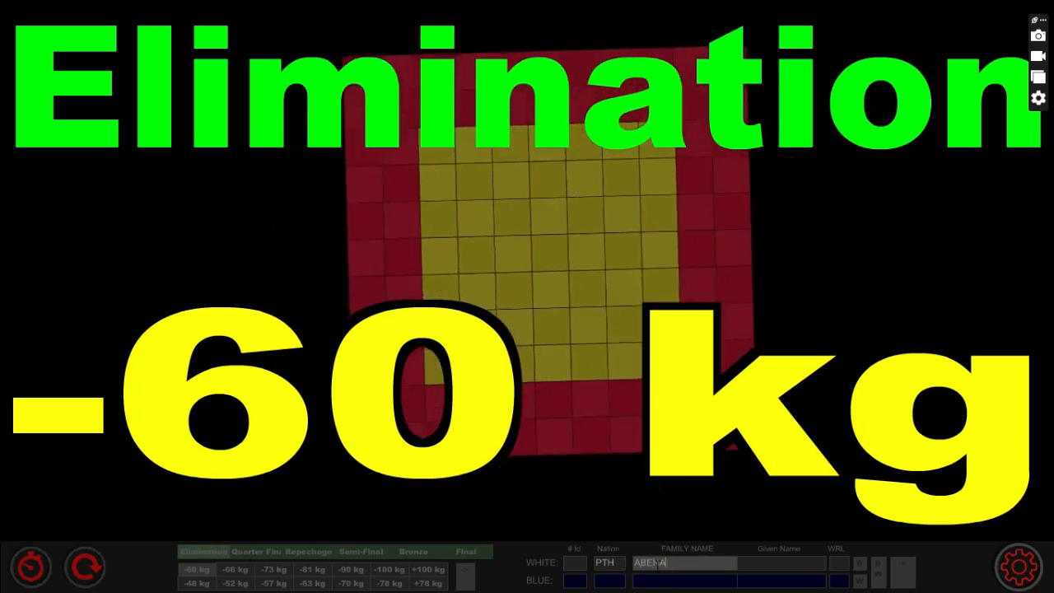
click(771, 564)
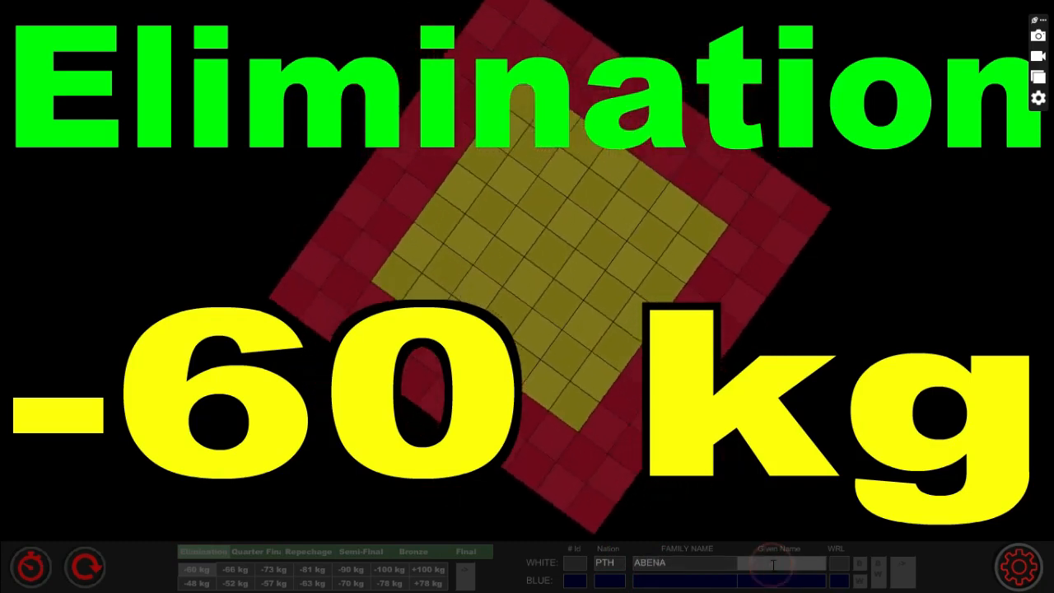
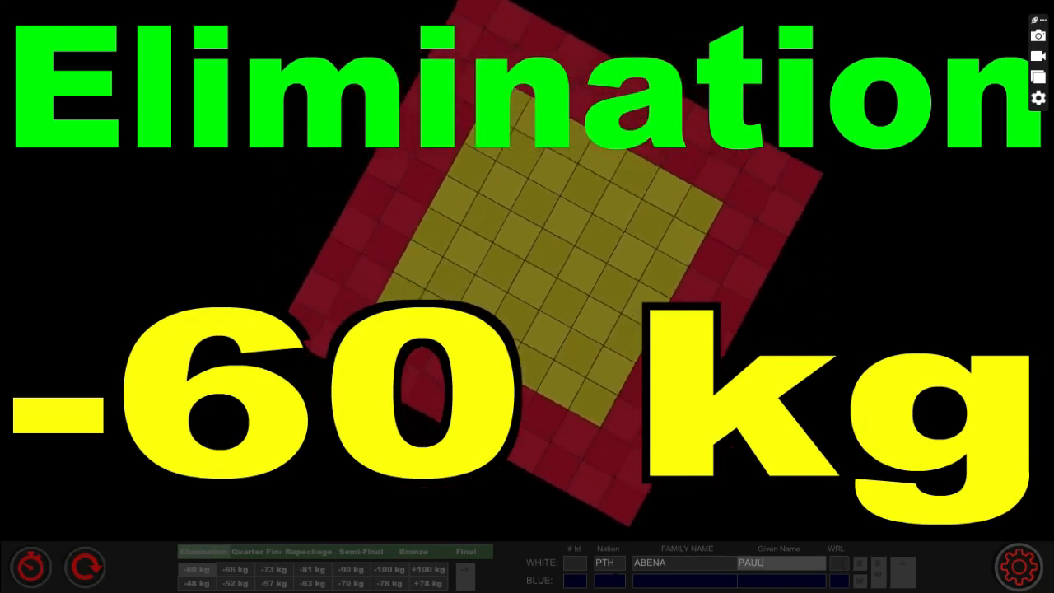
- Enter nation SGT and the blue competitor's names, then display the white name card
click(611, 580)
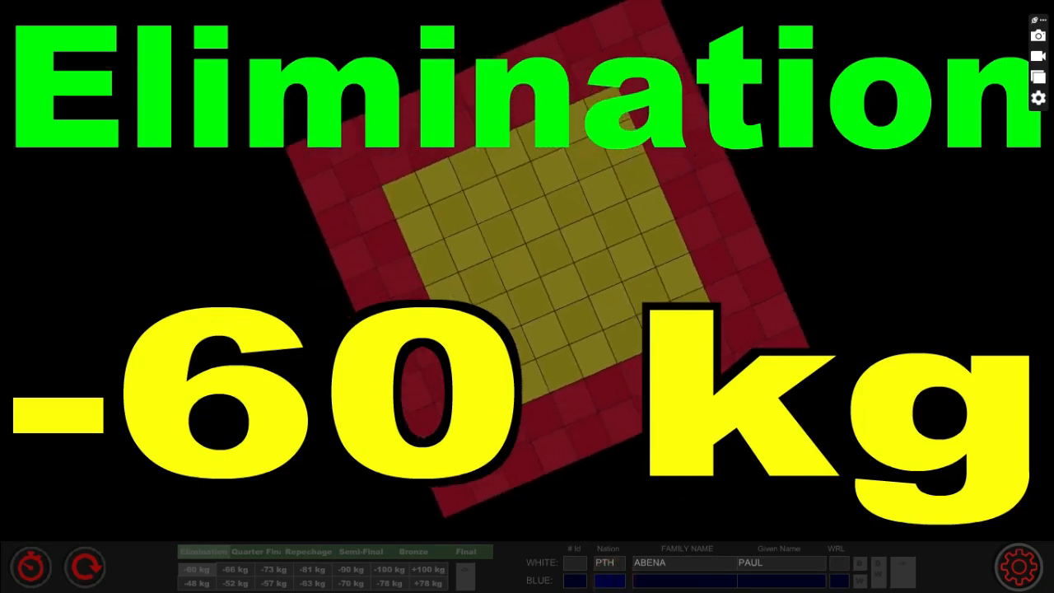
text(SGT)
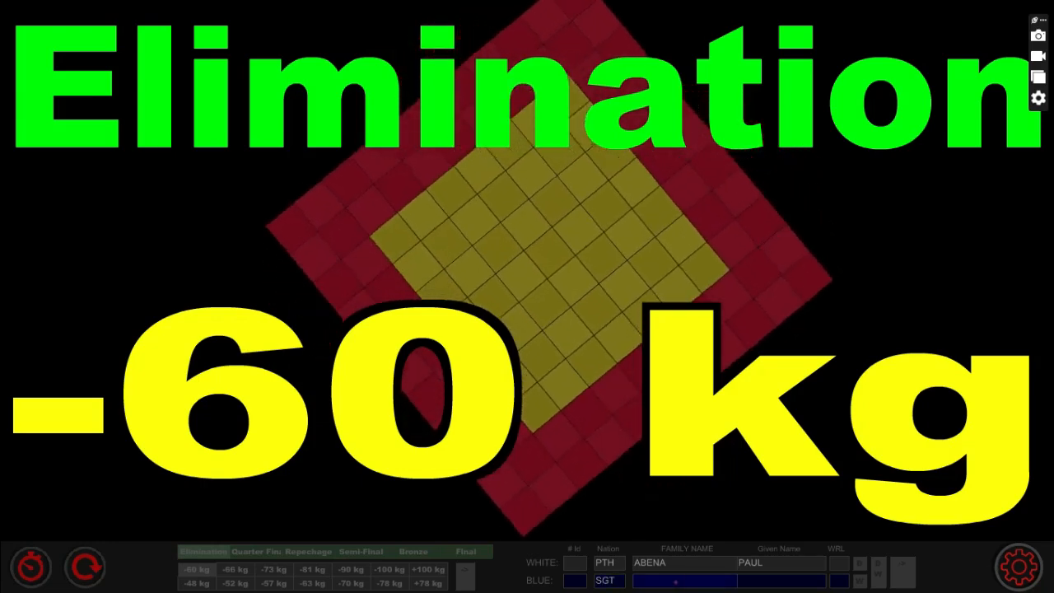
click(673, 580)
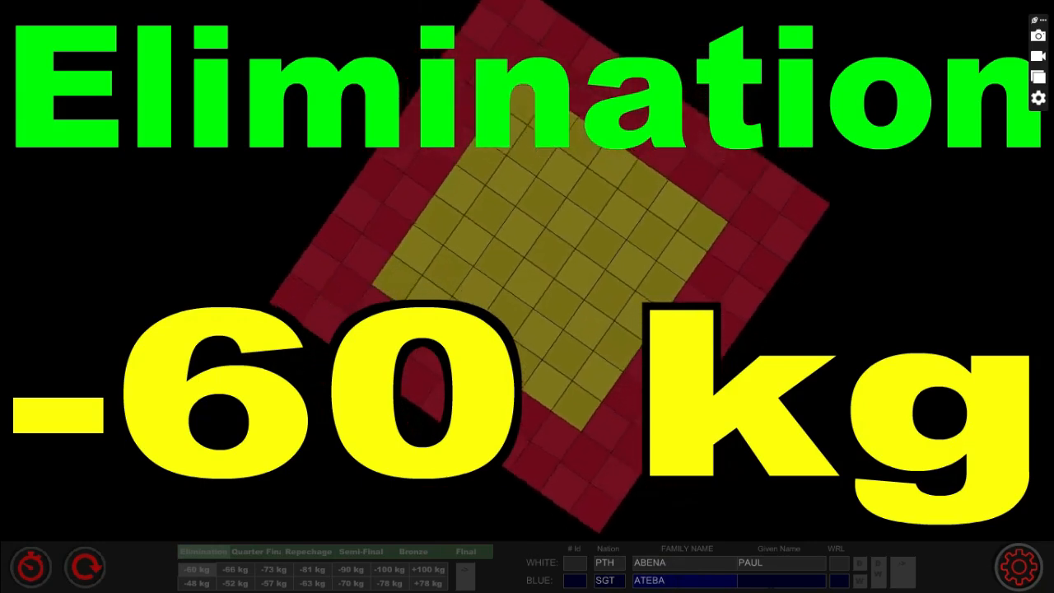
click(769, 579)
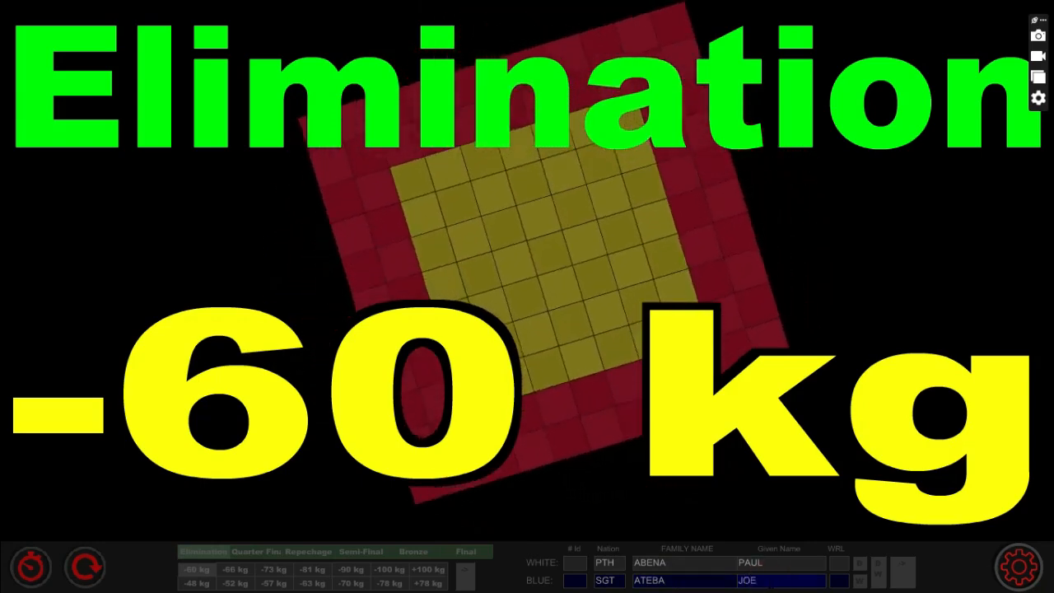
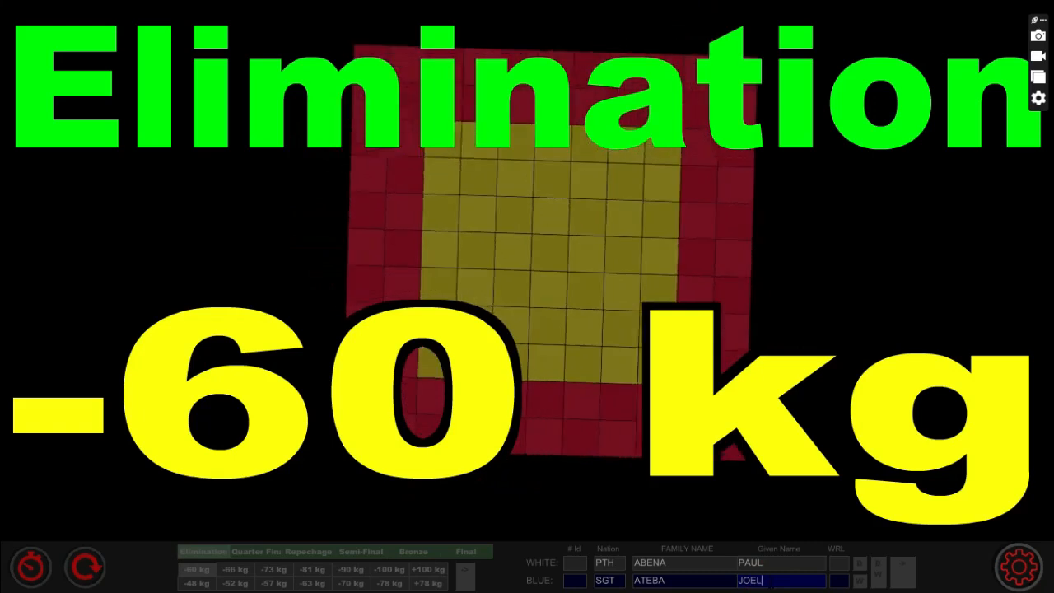
click(860, 568)
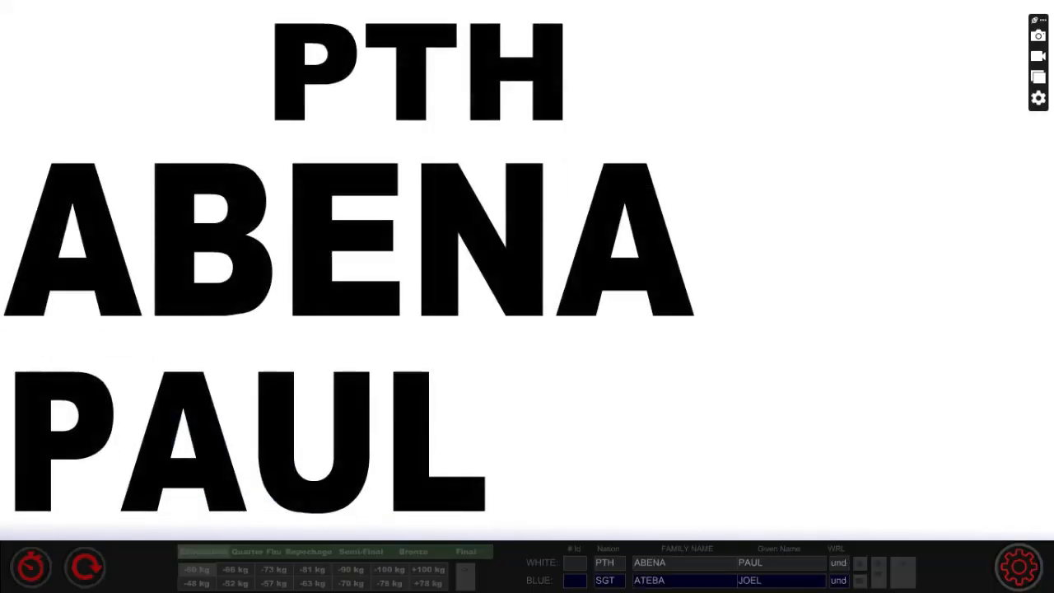
- Show the blue name card, then both competitors, then the 0–0 match scoreboard at 4:00
click(861, 584)
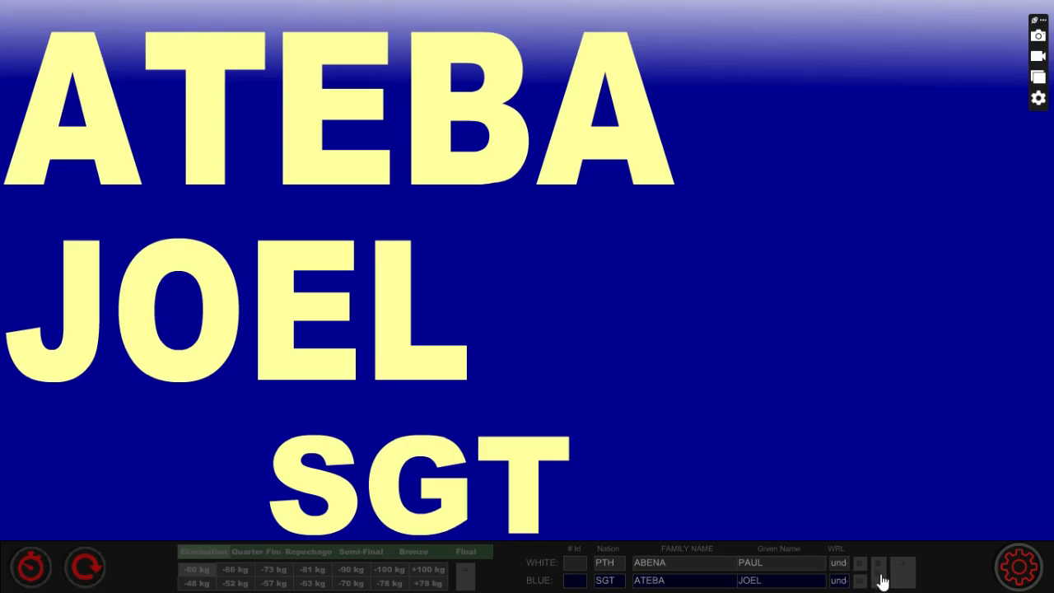
click(882, 579)
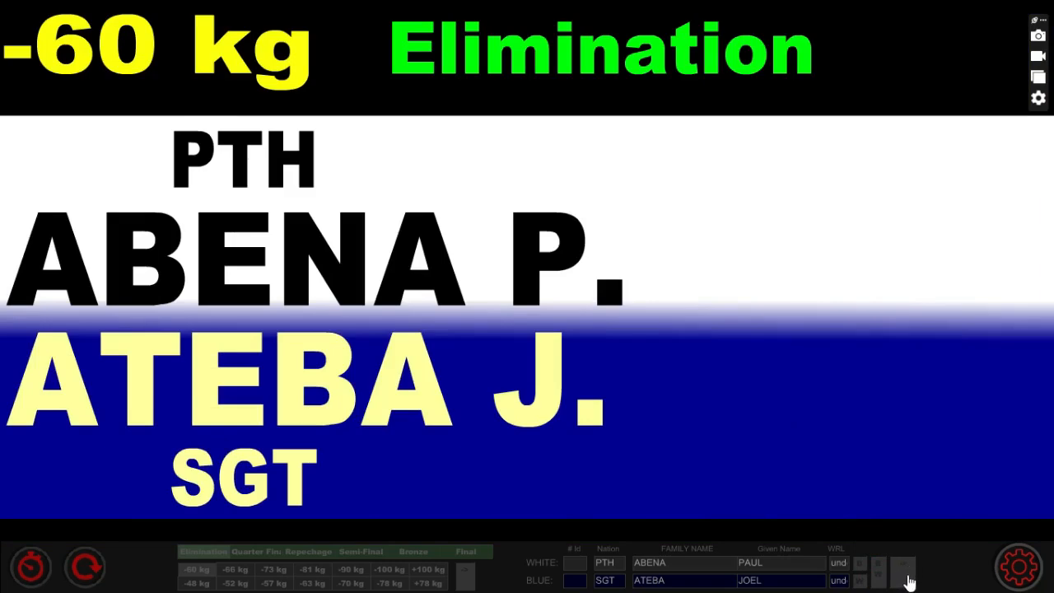
click(906, 577)
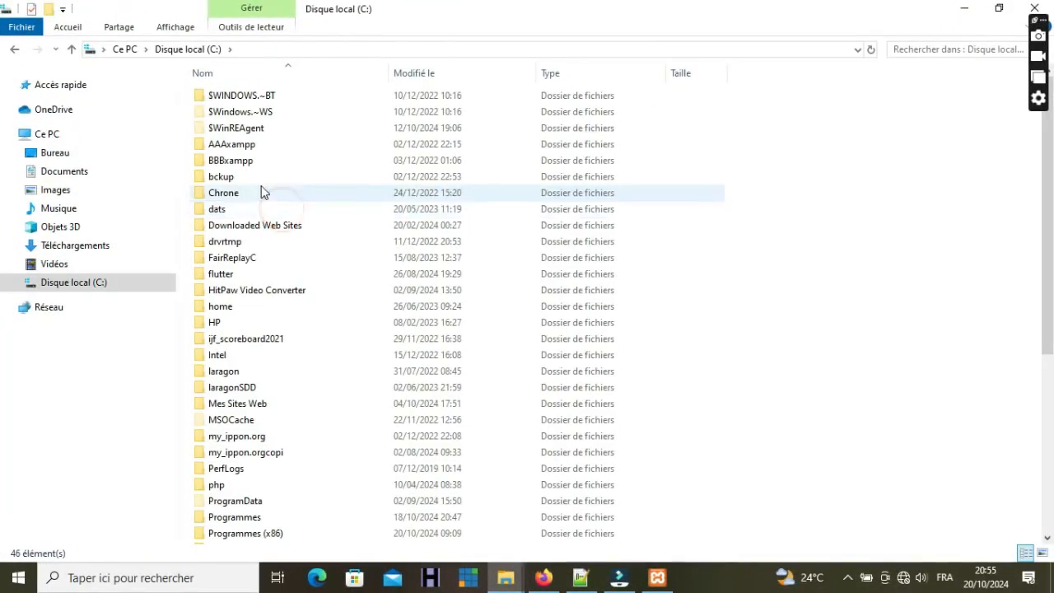
- Open the ijf_scoreboard2021 folder on C: and its config.txt in Notepad
double_click(244, 337)
double_click(228, 225)
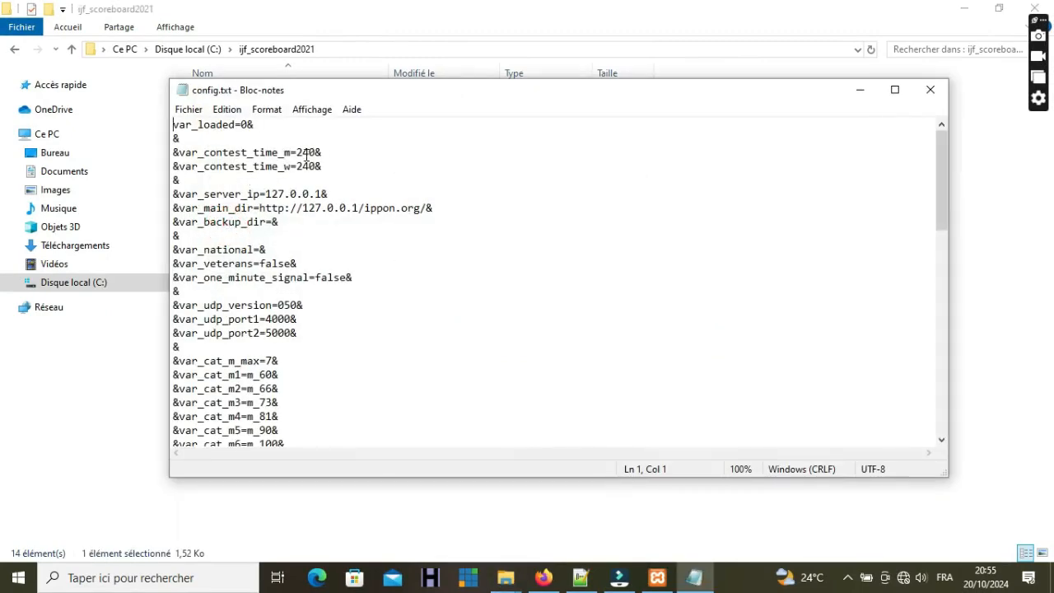
- Check the 240 contest times and the 127.0.0.1 server and main-directory IPs in config.txt
mouse_move(315, 153)
mouse_down()
mouse_move(297, 153)
mouse_move(316, 166)
mouse_move(293, 168)
mouse_move(321, 194)
mouse_move(266, 195)
mouse_up()
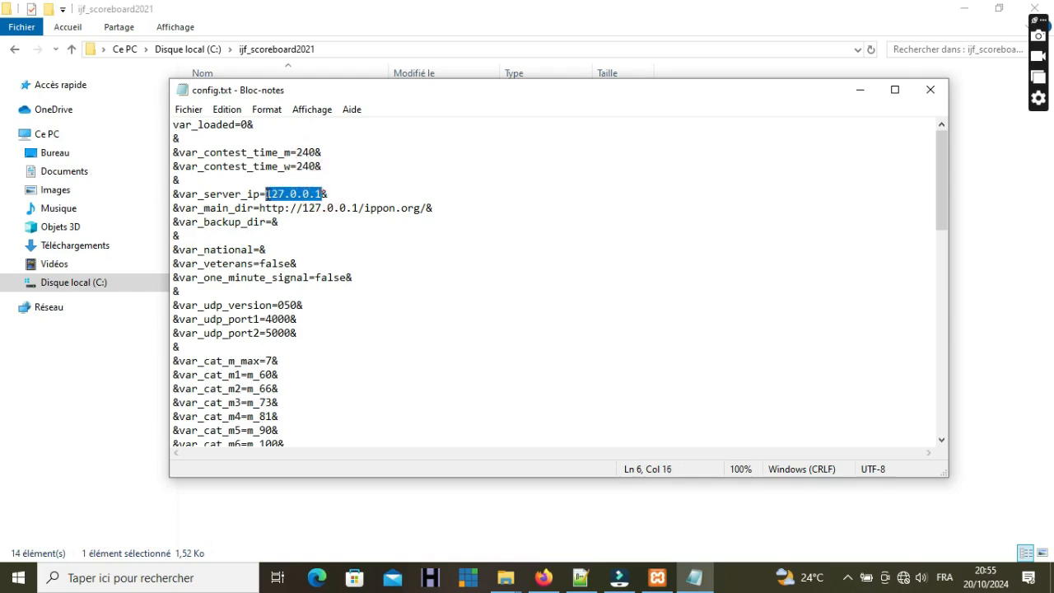
drag(359, 206, 303, 208)
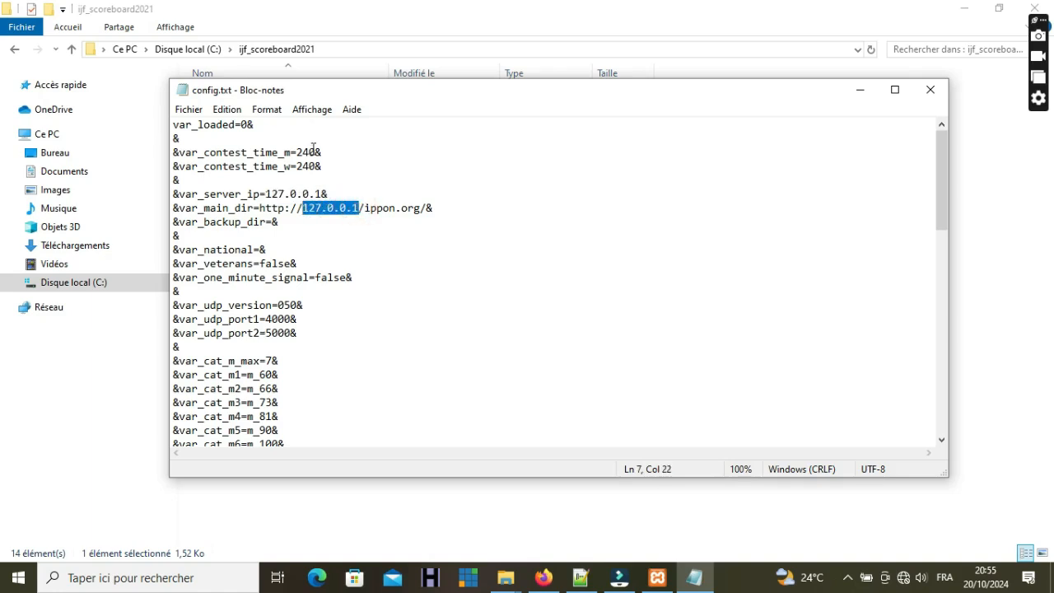
click(314, 149)
key(BackSpace)
key(BackSpace)
key(BackSpace)
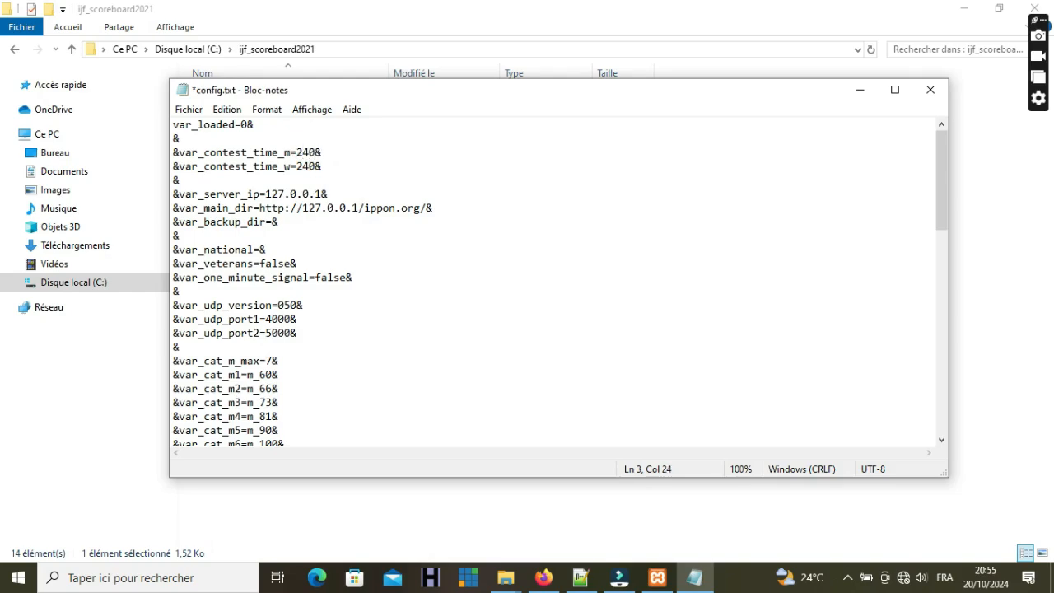
key(BackSpace)
key(BackSpace)
key(BackSpace)
drag(322, 191, 266, 192)
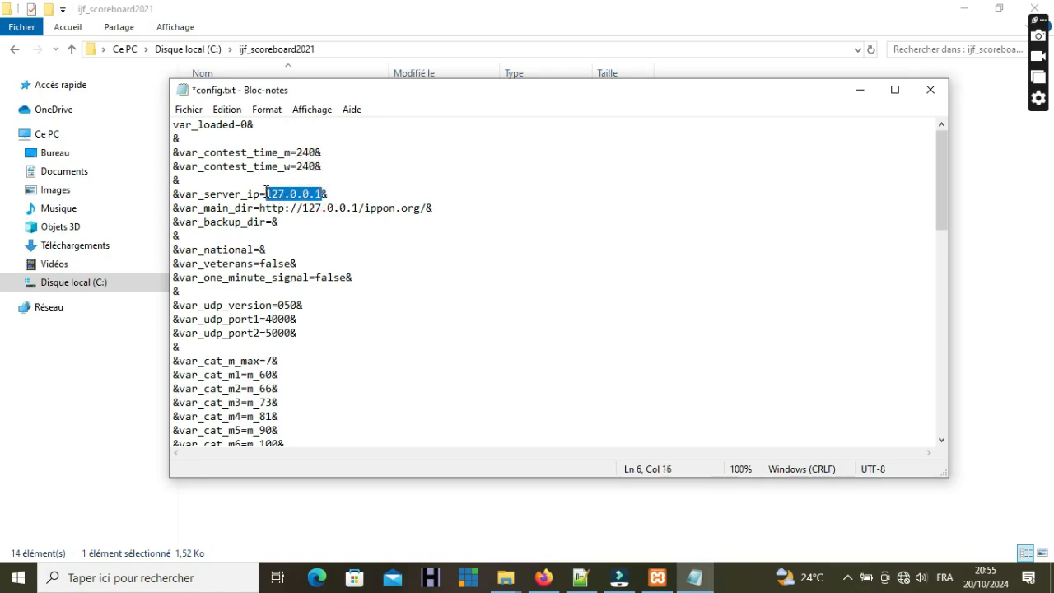
drag(357, 208, 306, 206)
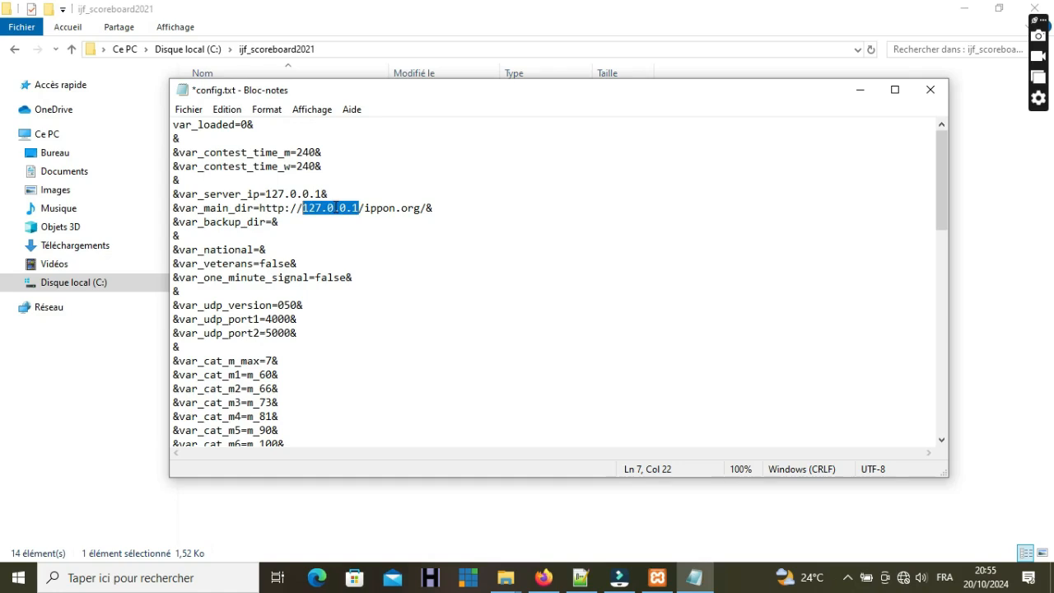
click(336, 208)
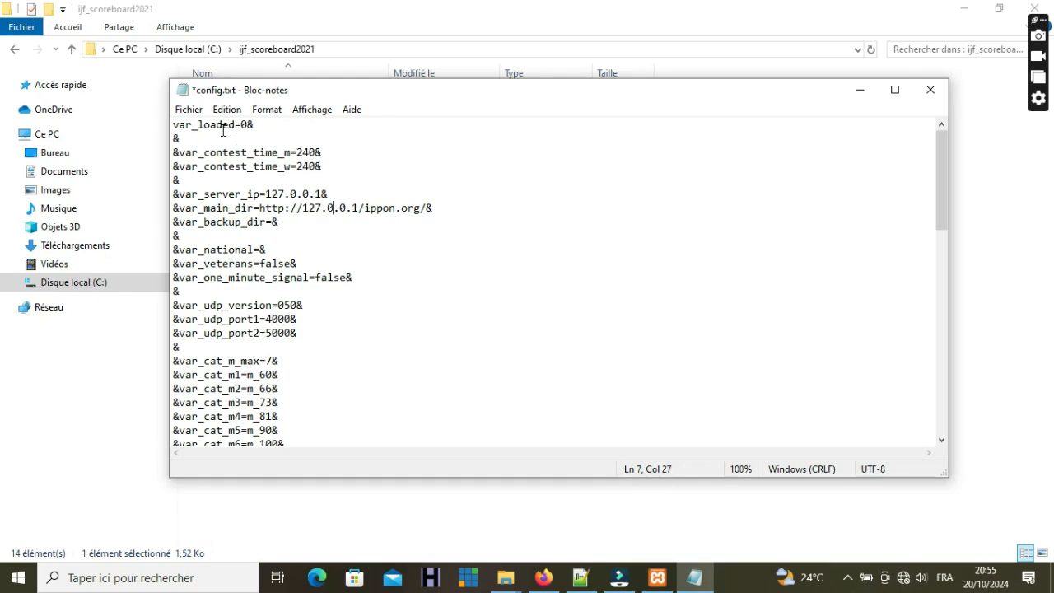
- Save config.txt via Fichier > Enregistrer and close Notepad
click(186, 108)
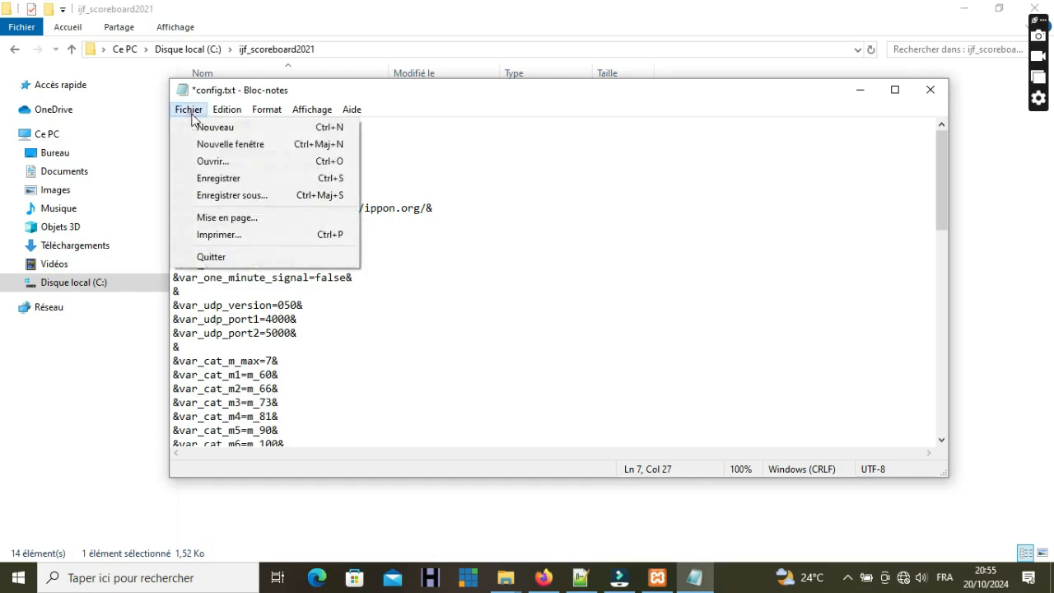
click(207, 179)
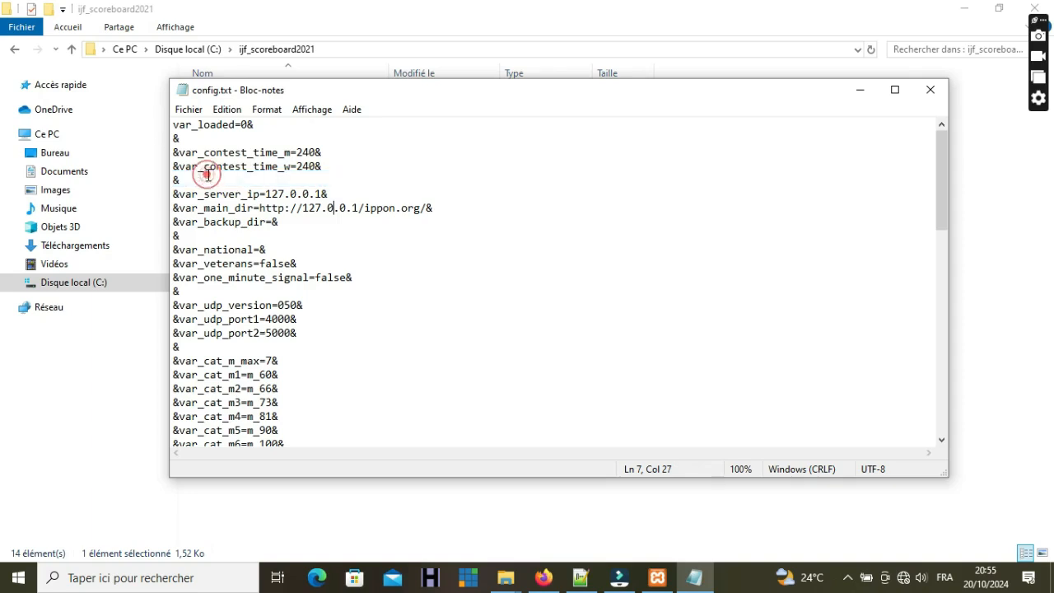
click(919, 93)
- Launch ippon_judo_timer_2021_001.exe from the ijf_scoreboard2021 folder
click(562, 402)
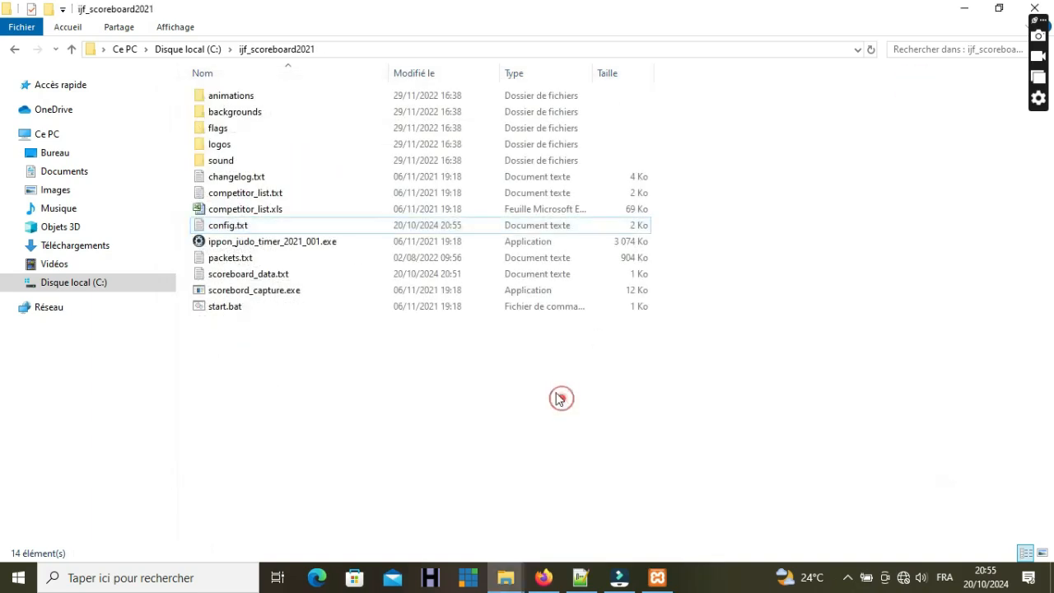
double_click(285, 244)
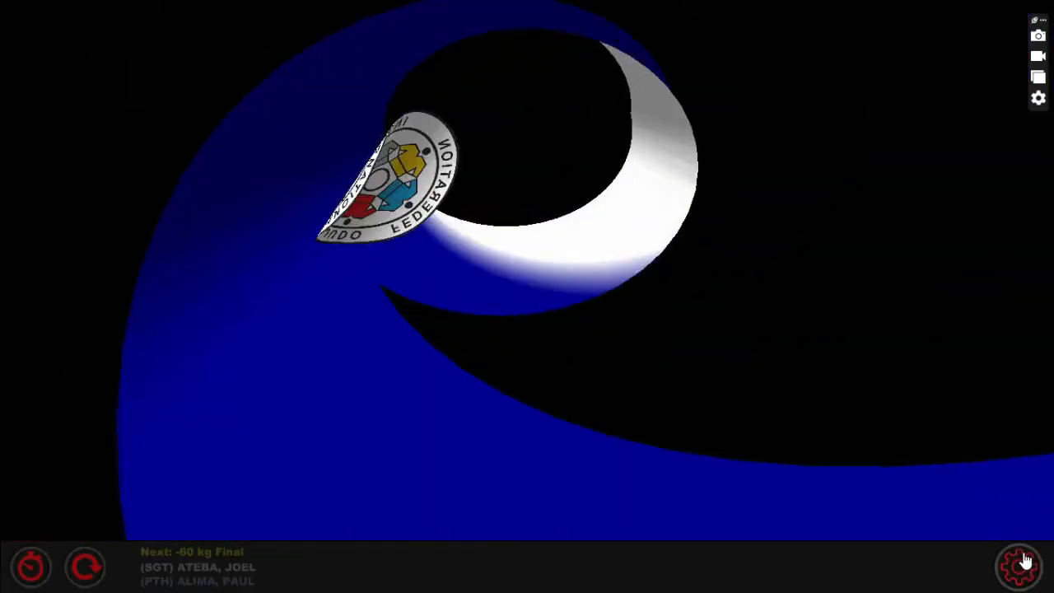
- In the scoreboard settings, try mats 2 and 3 and Teams mode, ending on mat 1, Individual
click(1023, 564)
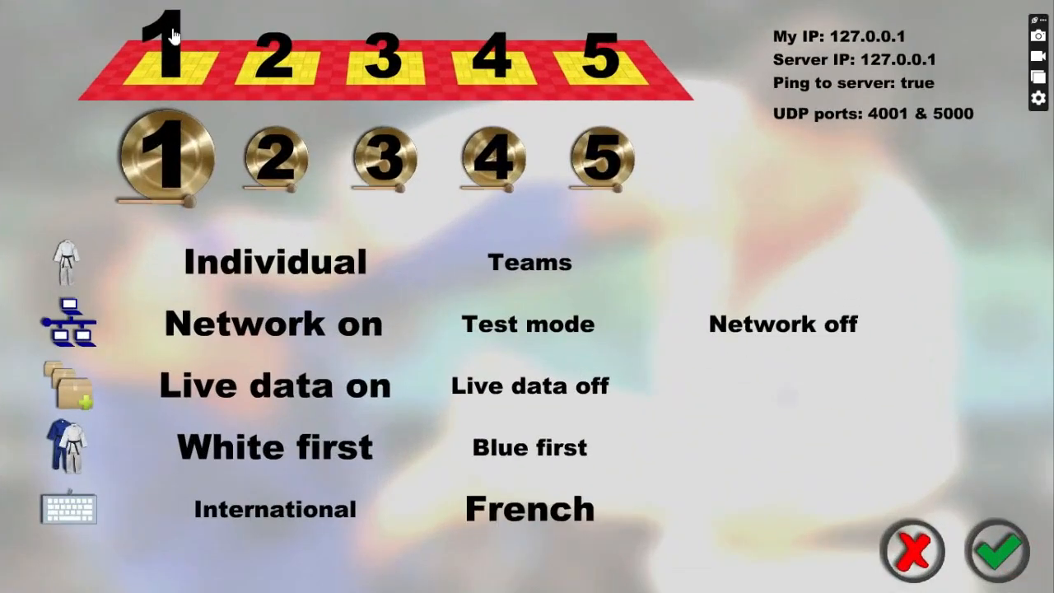
click(278, 45)
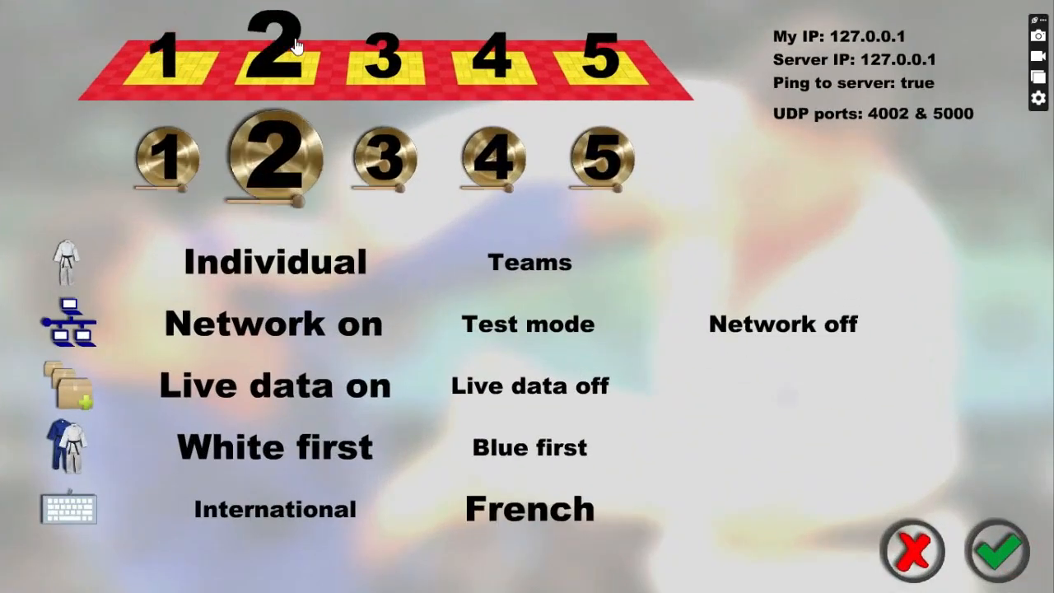
click(377, 51)
click(165, 41)
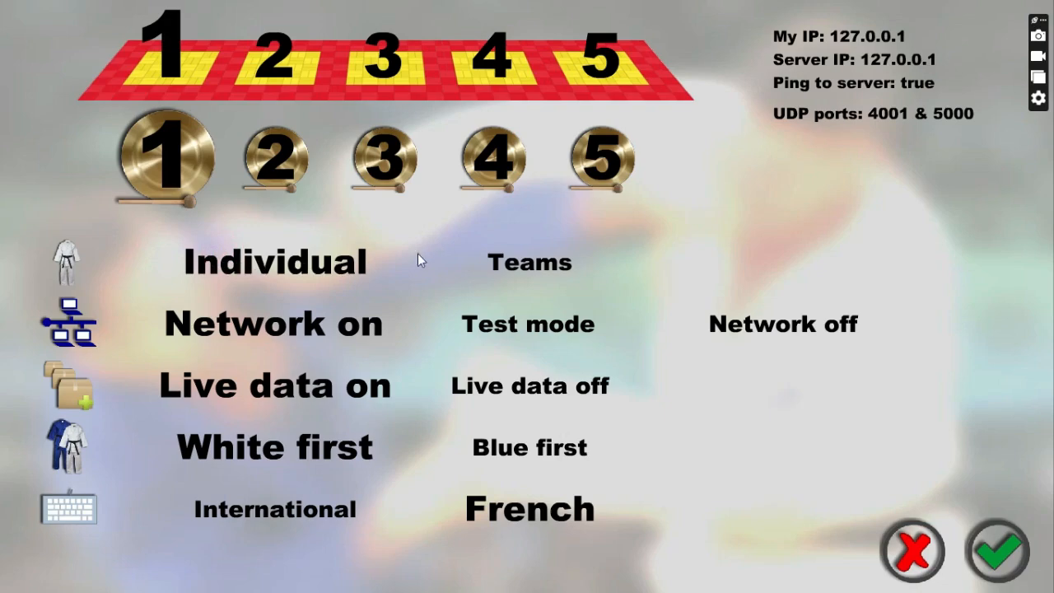
click(482, 262)
click(331, 259)
- Keep Network and Live data on, White first, French keyboard, and confirm the settings
click(478, 321)
click(359, 329)
click(440, 379)
click(327, 389)
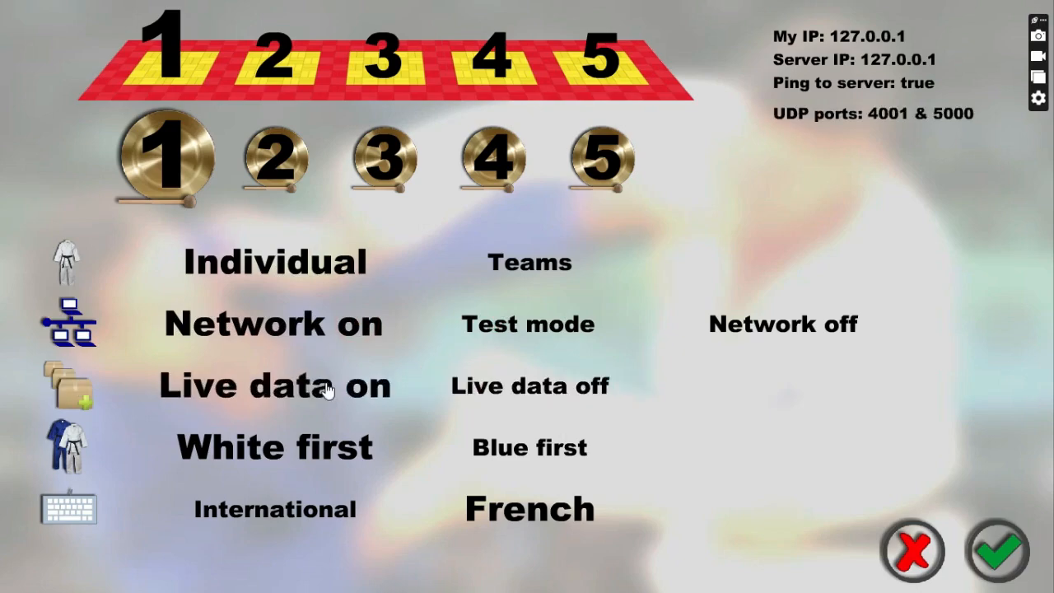
click(492, 431)
click(330, 452)
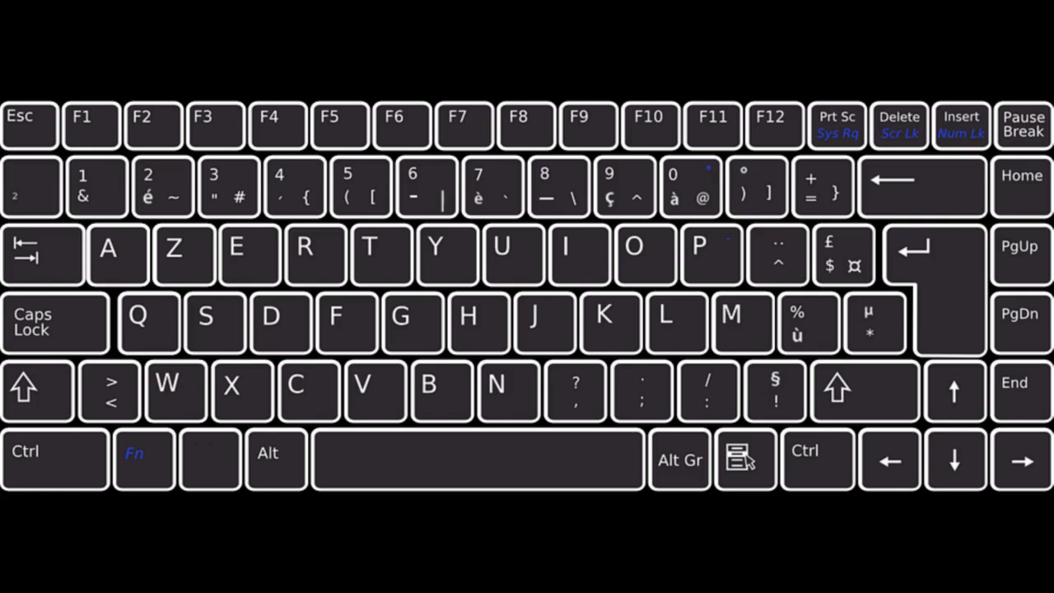
click(607, 513)
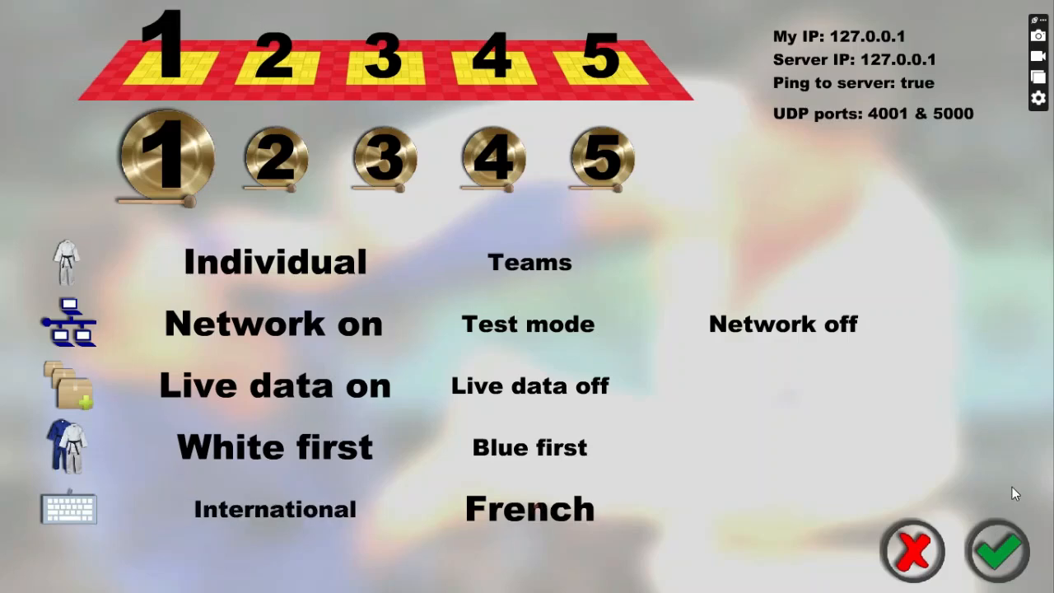
click(998, 545)
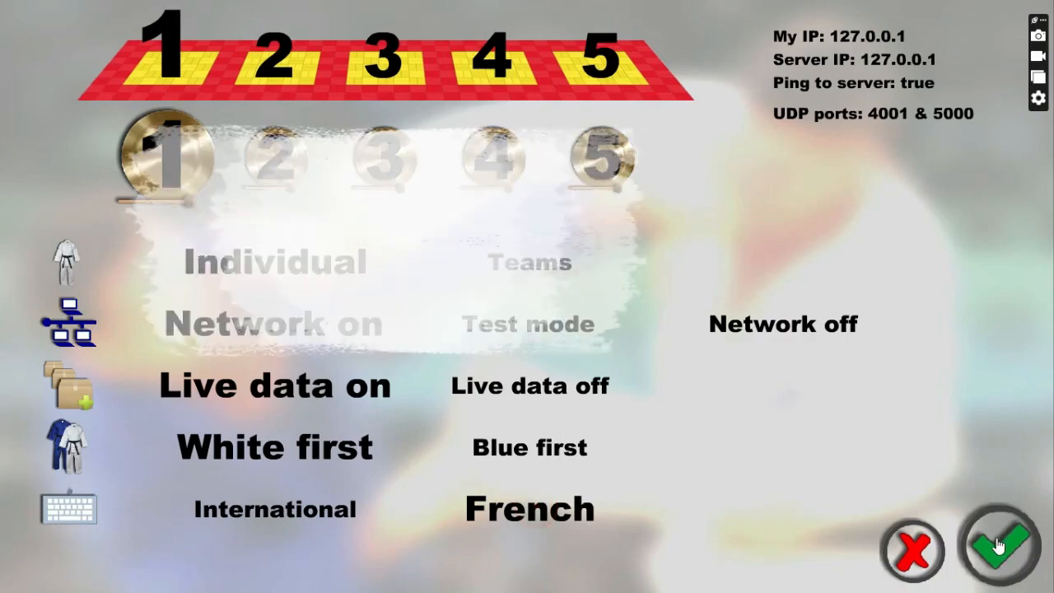